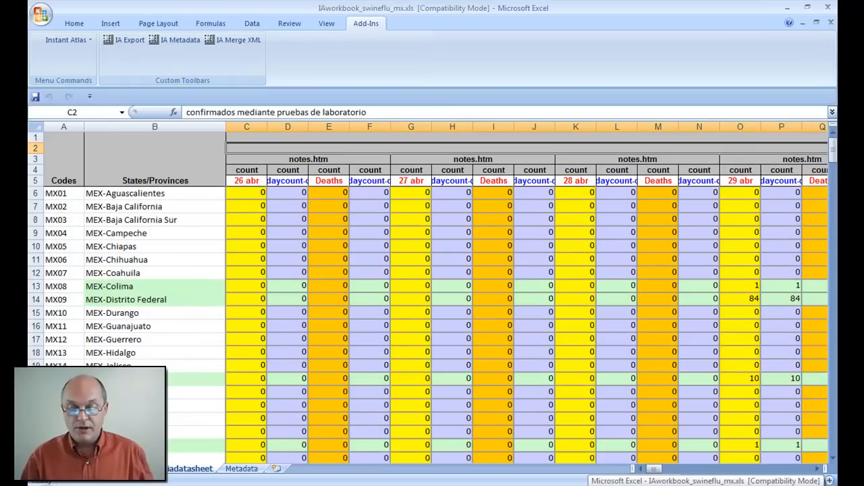
- Arrange the reduced workbook window and the shapes folder beside the Dynamic Report Publisher, and advance its wizard to template selection
{"action": "left_click", "coordinate": [806, 6]}
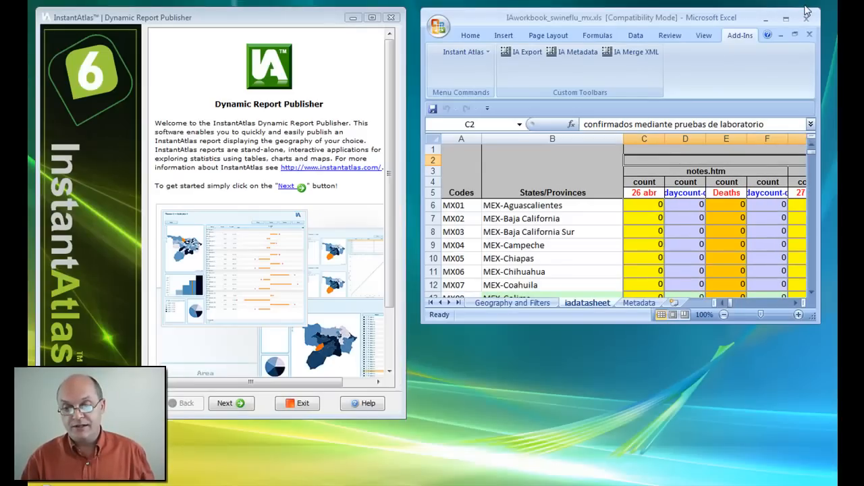
{"action": "left_click", "coordinate": [376, 485]}
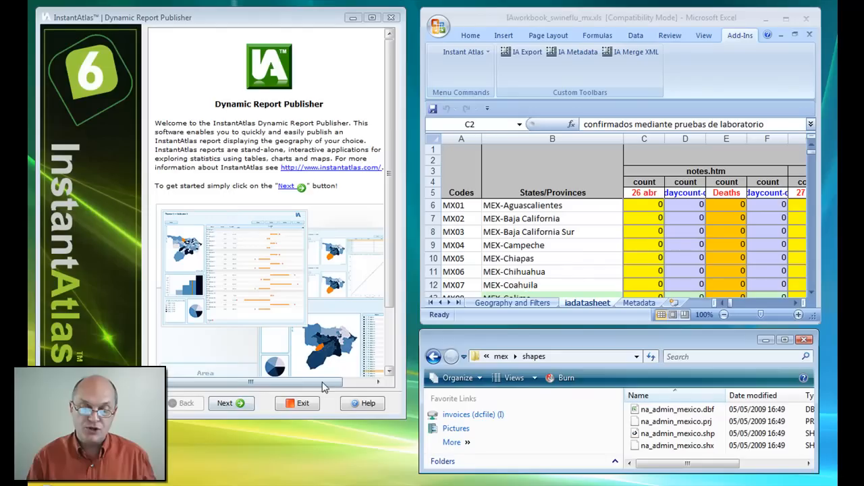
{"action": "left_click", "coordinate": [230, 405]}
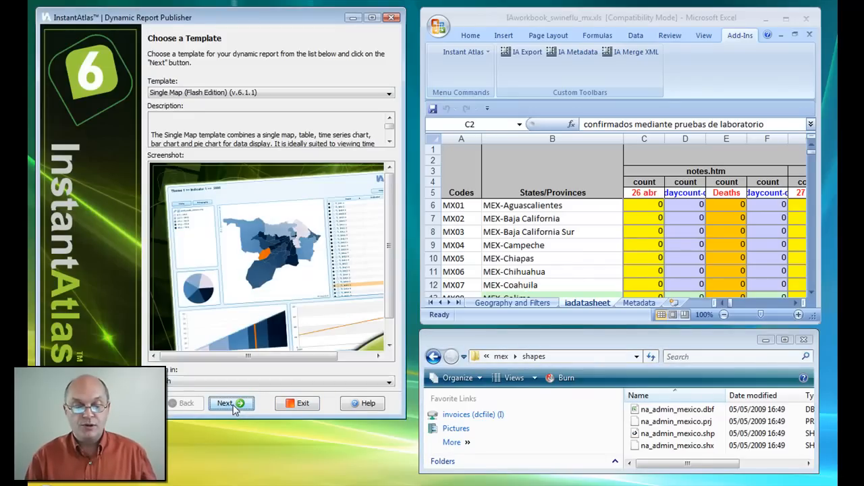
{"action": "left_click", "coordinate": [389, 94]}
{"action": "scroll", "coordinate": [317, 135], "scroll_direction": "up", "scroll_amount": 4}
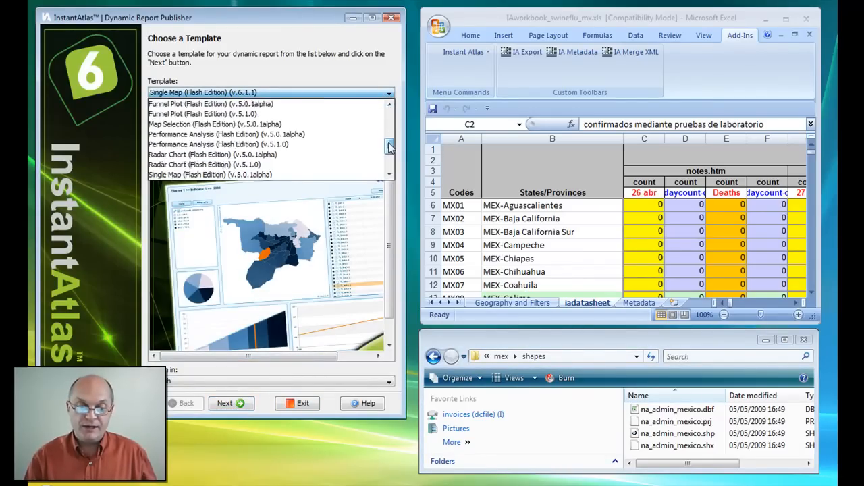
{"action": "left_click", "coordinate": [314, 124]}
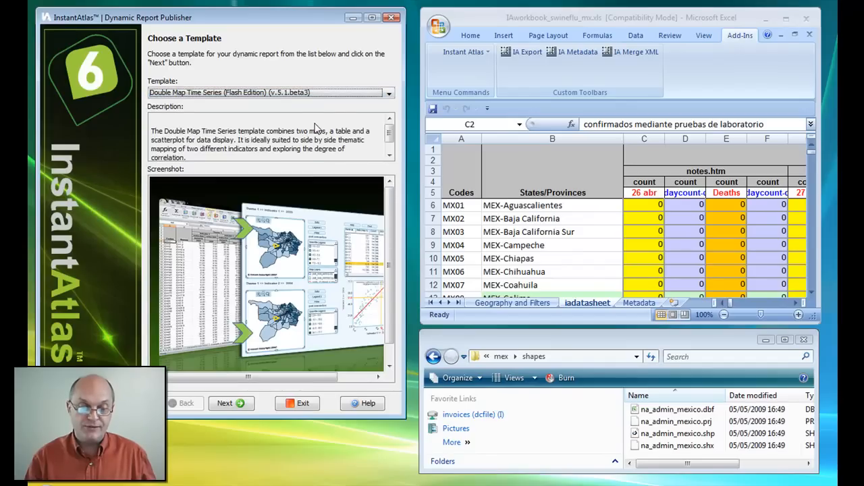
- Choose the Single Map (Flash Edition) (v.6.1.1) template and continue to the base geography settings
{"action": "left_click", "coordinate": [389, 95]}
{"action": "left_click_drag", "start_coordinate": [390, 137], "coordinate": [390, 169]}
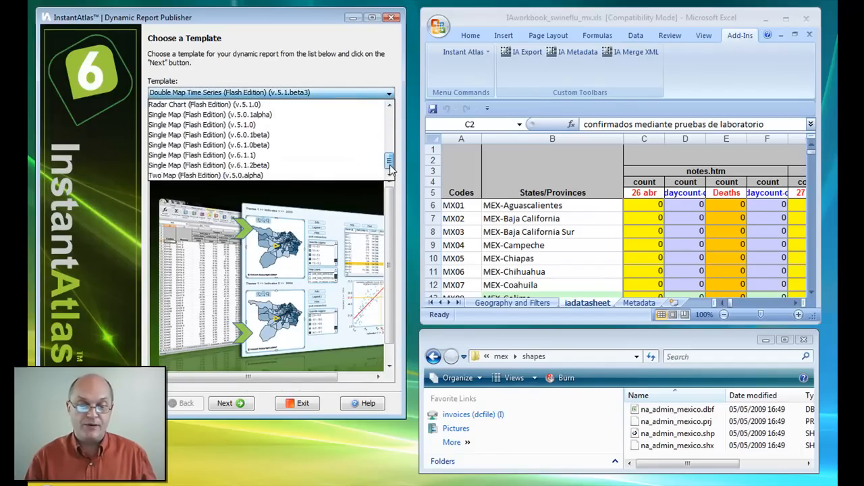
{"action": "left_click", "coordinate": [271, 155]}
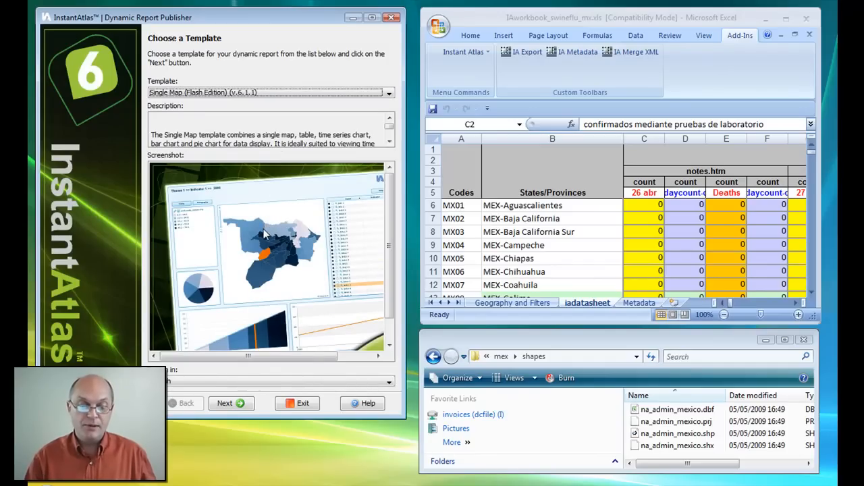
{"action": "left_click", "coordinate": [241, 408]}
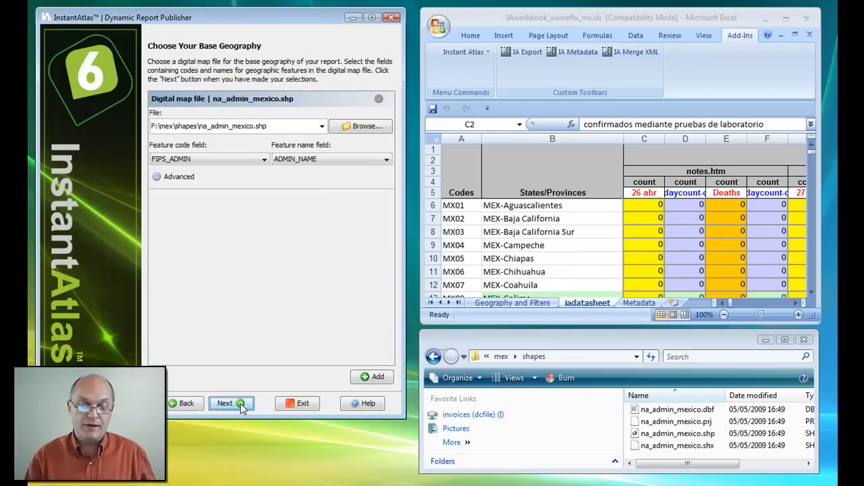
- Select na_admin_mexico.shp from the shapes folder as the digital map file for the base geography
{"action": "left_click", "coordinate": [358, 128]}
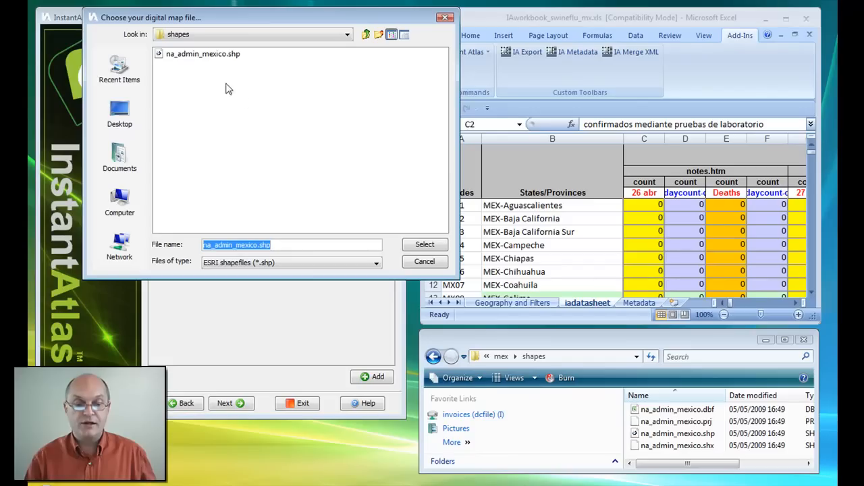
{"action": "left_click", "coordinate": [200, 59]}
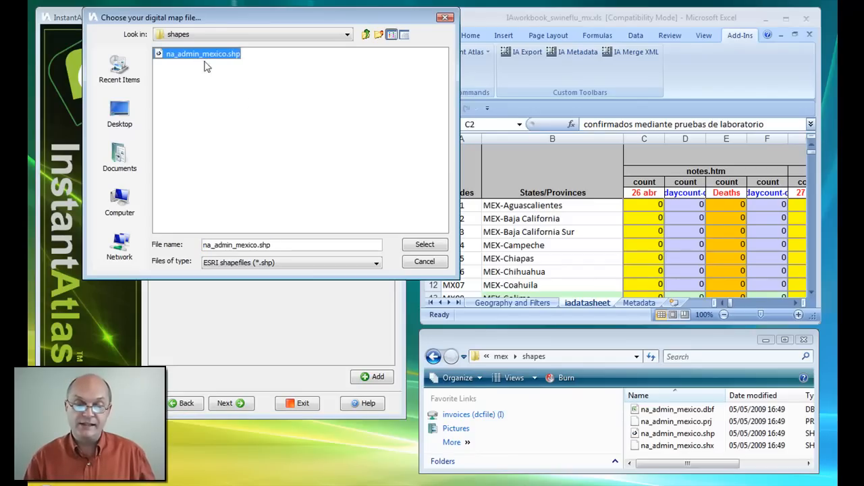
{"action": "left_click", "coordinate": [435, 247]}
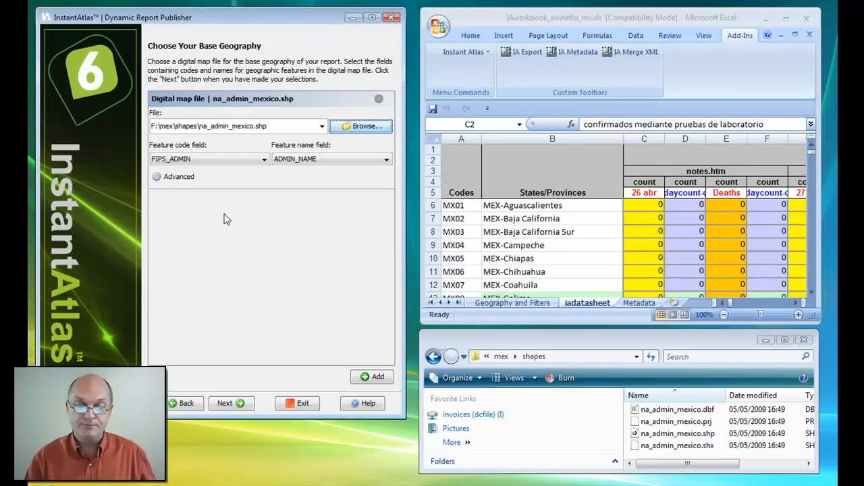
- Review the codes and names in the map's feature list, keep all features, and continue to the data options
{"action": "left_click", "coordinate": [177, 177]}
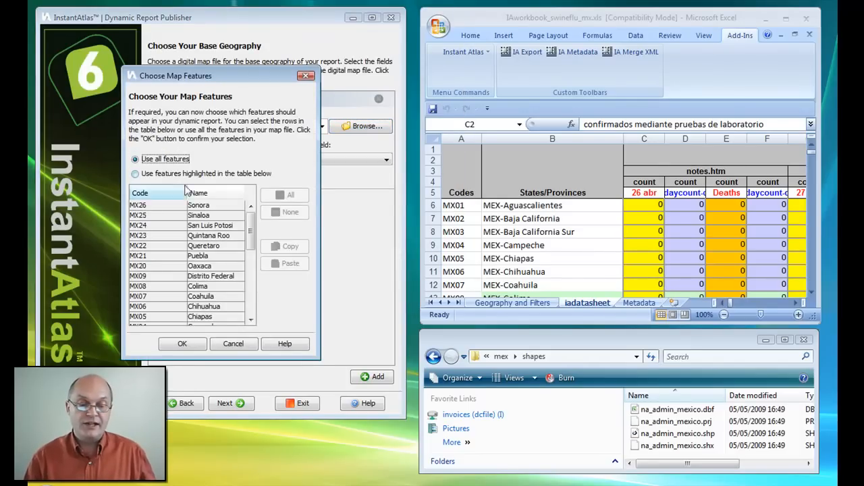
{"action": "mouse_move", "coordinate": [251, 242]}
{"action": "left_mouse_down"}
{"action": "mouse_move", "coordinate": [252, 314]}
{"action": "mouse_move", "coordinate": [256, 240]}
{"action": "left_mouse_up"}
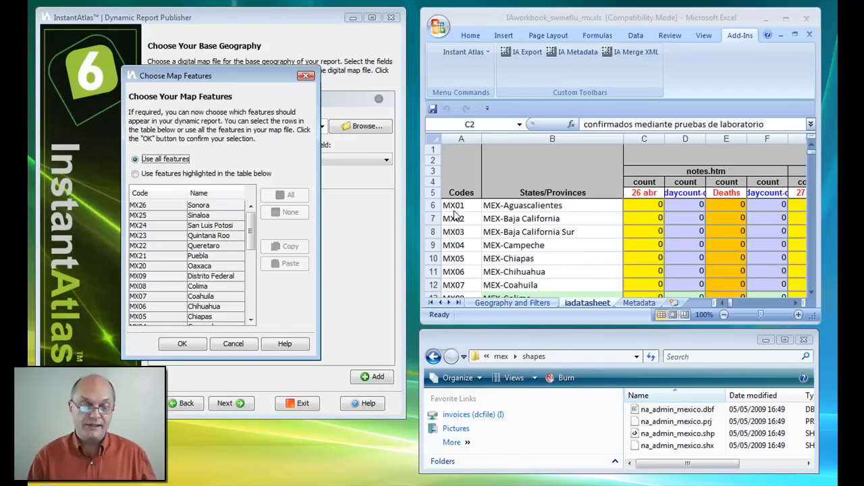
{"action": "left_click", "coordinate": [181, 345]}
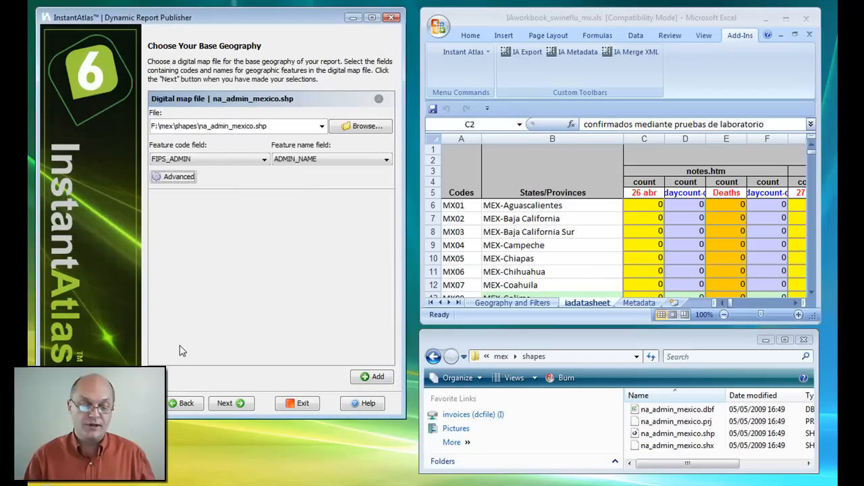
{"action": "left_click", "coordinate": [230, 404]}
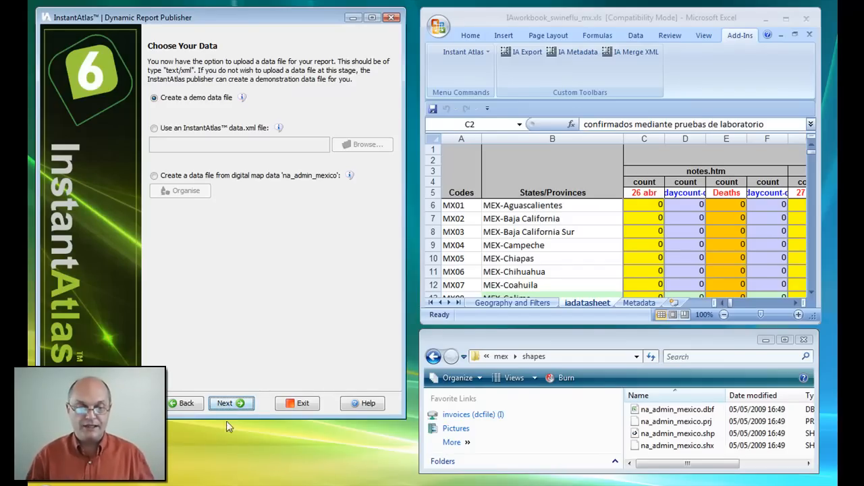
- Accept the demo data file without contextual geographies, and remove the www2.demis.nl Web Map Server background before continuing to the report settings
{"action": "left_click", "coordinate": [233, 405]}
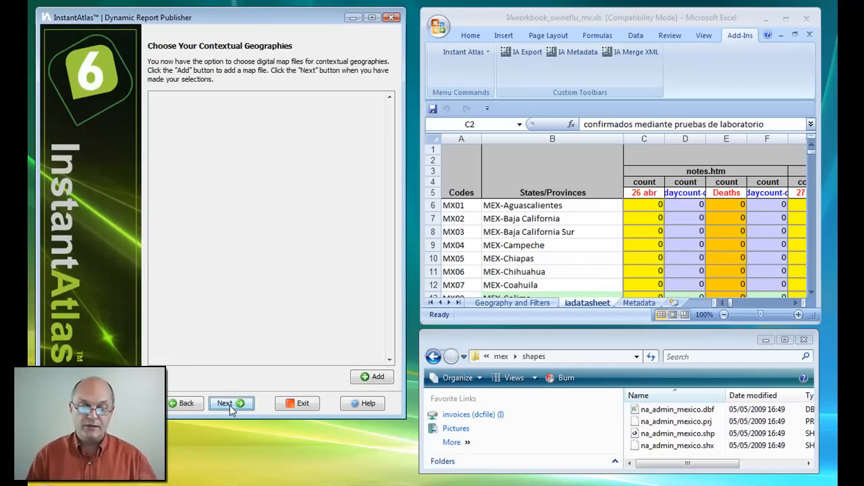
{"action": "left_click", "coordinate": [229, 405]}
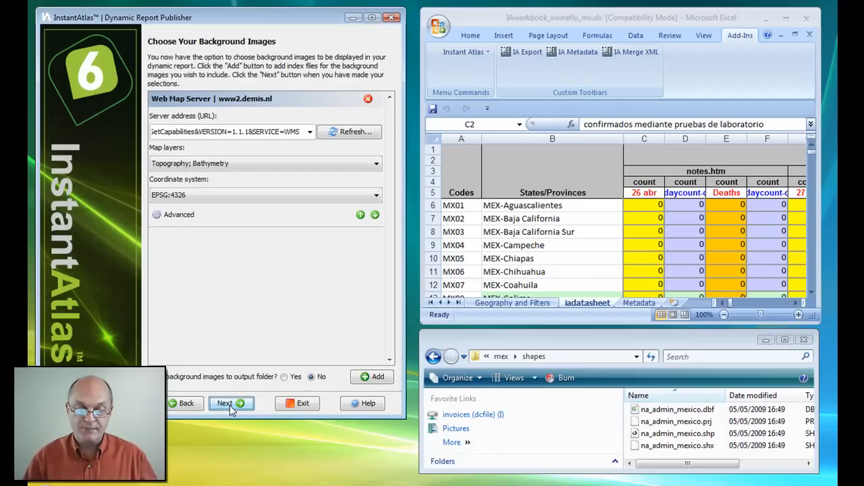
{"action": "left_click", "coordinate": [368, 100]}
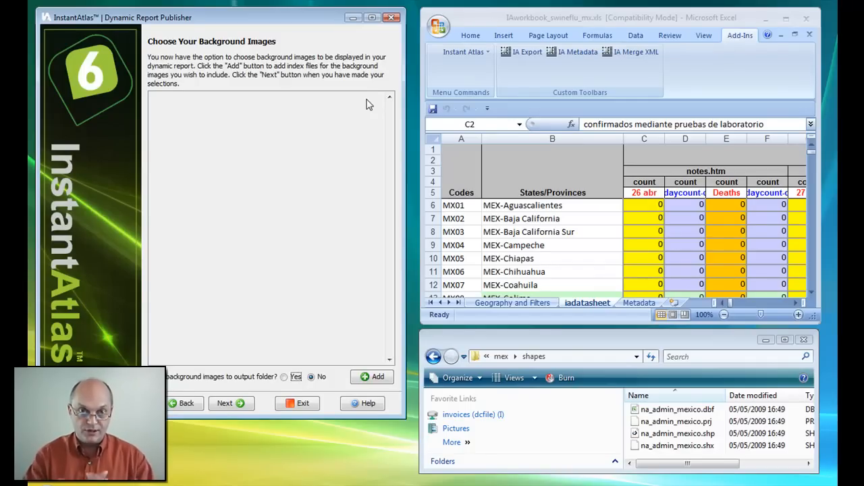
{"action": "left_click", "coordinate": [229, 404]}
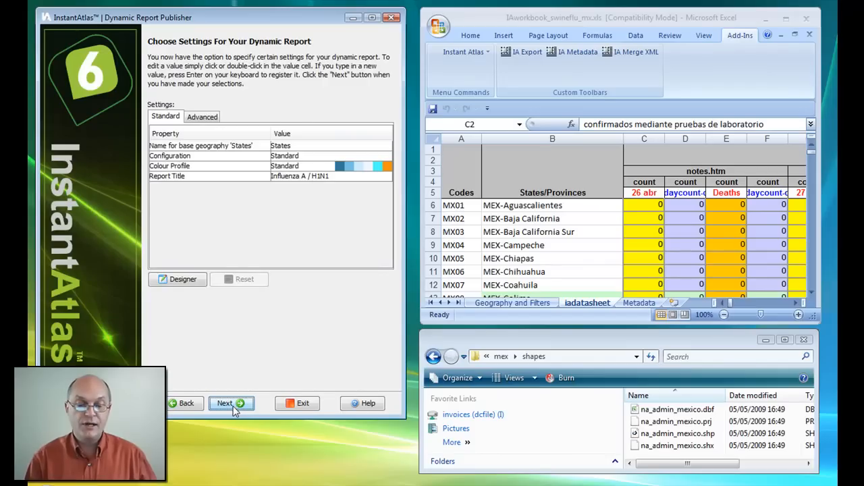
- Set the name of the base geography to "States of Mexico"
{"action": "left_click", "coordinate": [276, 145]}
{"action": "double_click", "coordinate": [277, 145]}
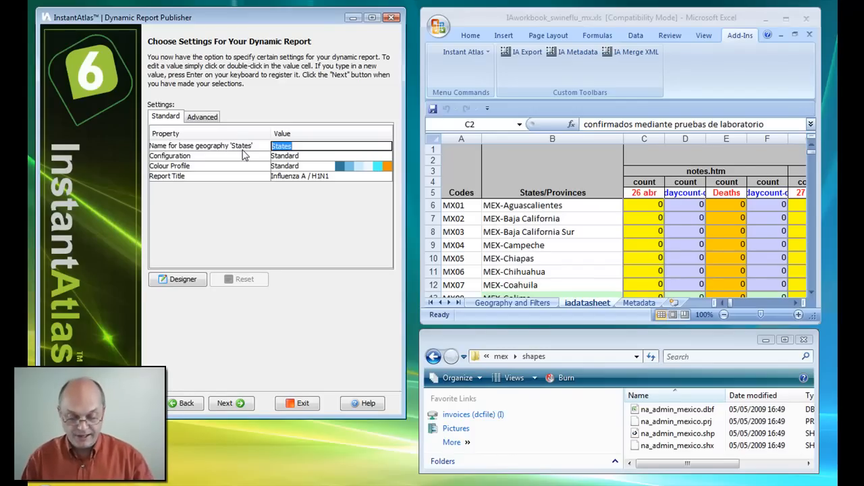
{"action": "type", "text": "Stat"}
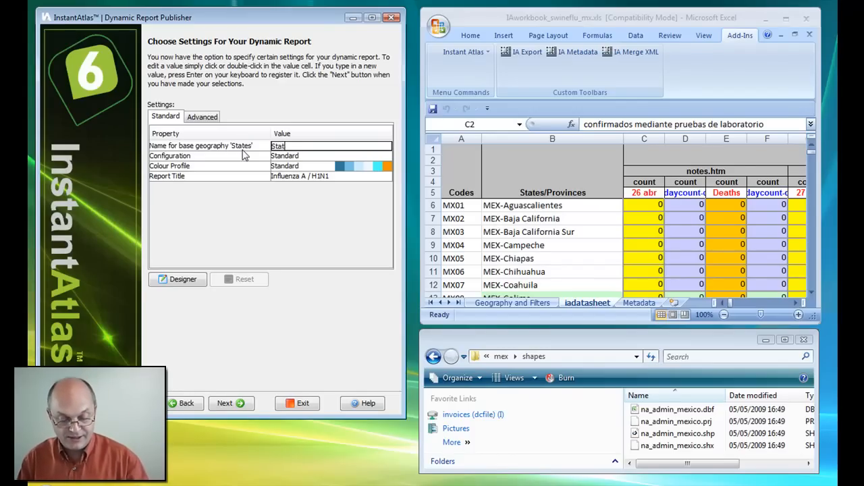
{"action": "type", "text": "es of Me"}
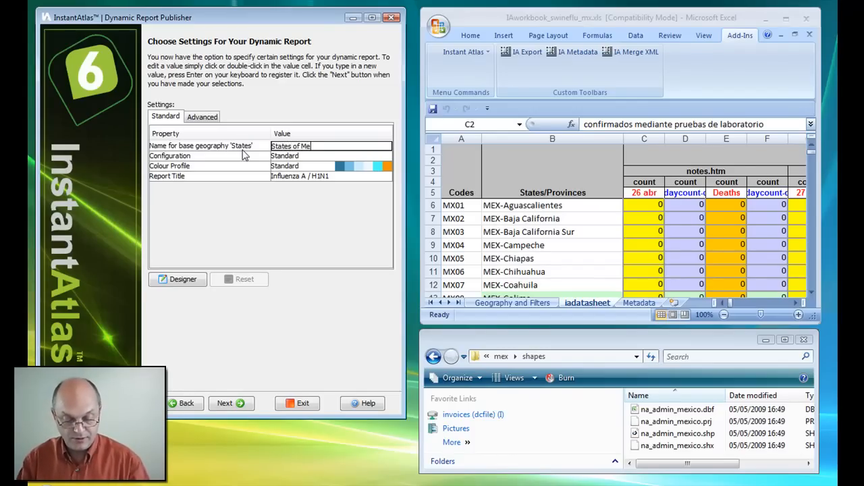
{"action": "type", "text": "xico"}
{"action": "key", "text": "Return"}
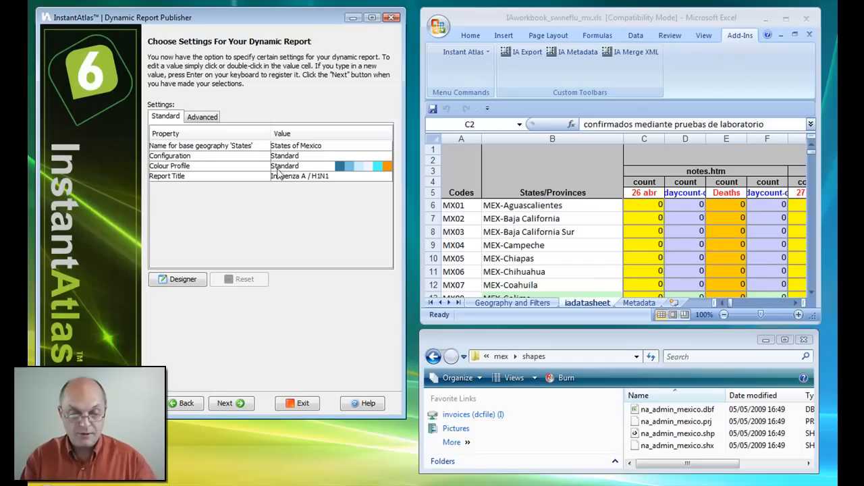
- Extend the report title to "Influenza A / H1N1 - Mexico" and set the colour profile to Green, then continue to the output folder
{"action": "left_click", "coordinate": [284, 178]}
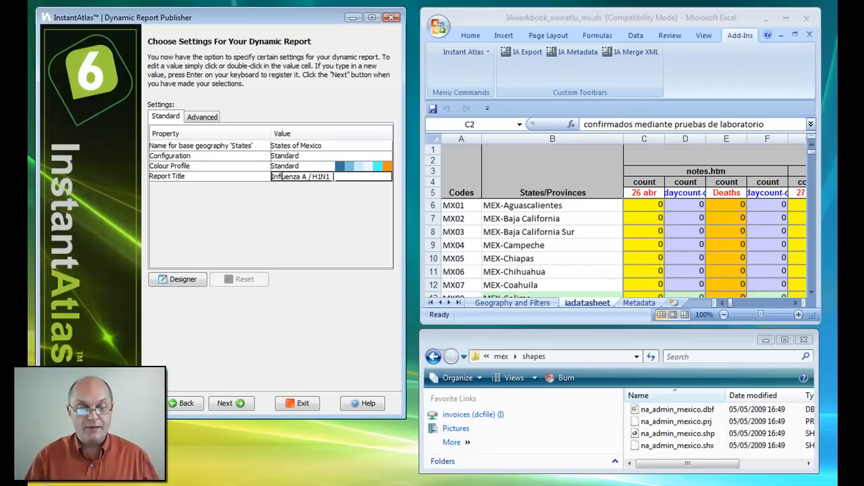
{"action": "type", "text": "- Mexico"}
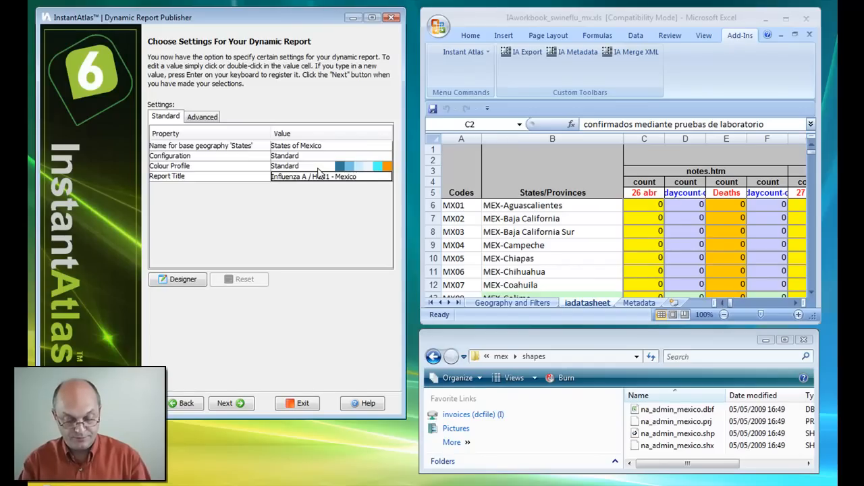
{"action": "left_click", "coordinate": [318, 168]}
{"action": "left_click", "coordinate": [288, 169]}
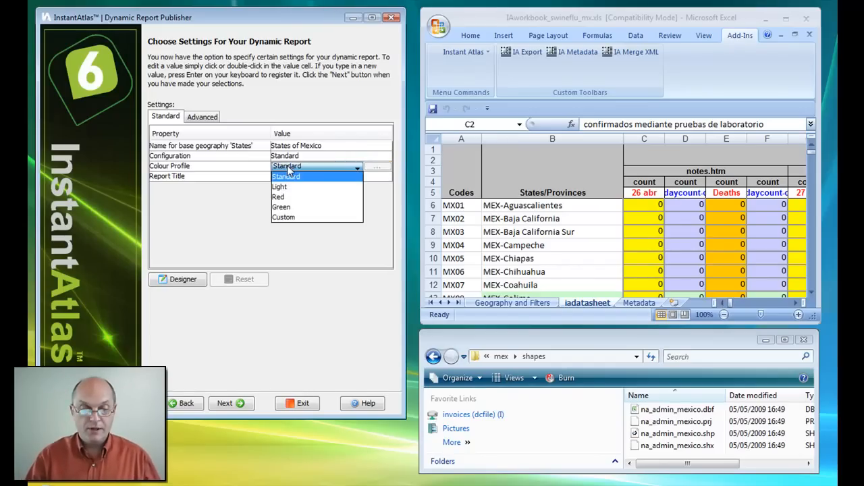
{"action": "left_click", "coordinate": [286, 208]}
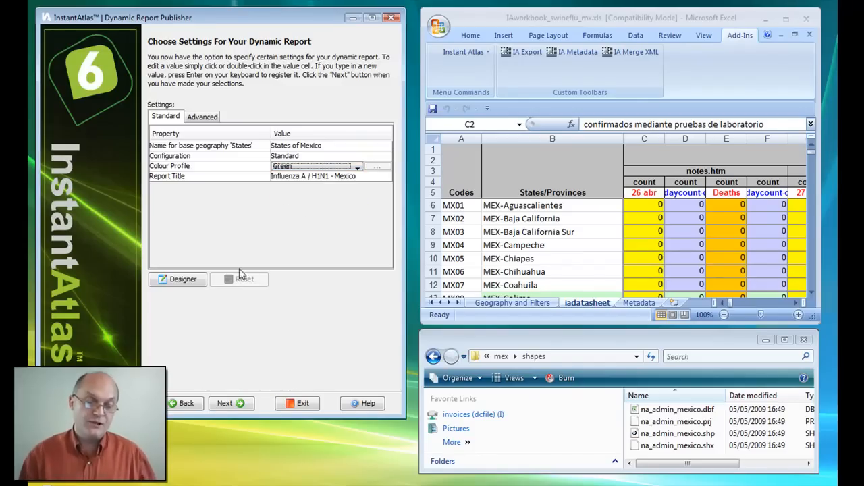
{"action": "left_click", "coordinate": [225, 403]}
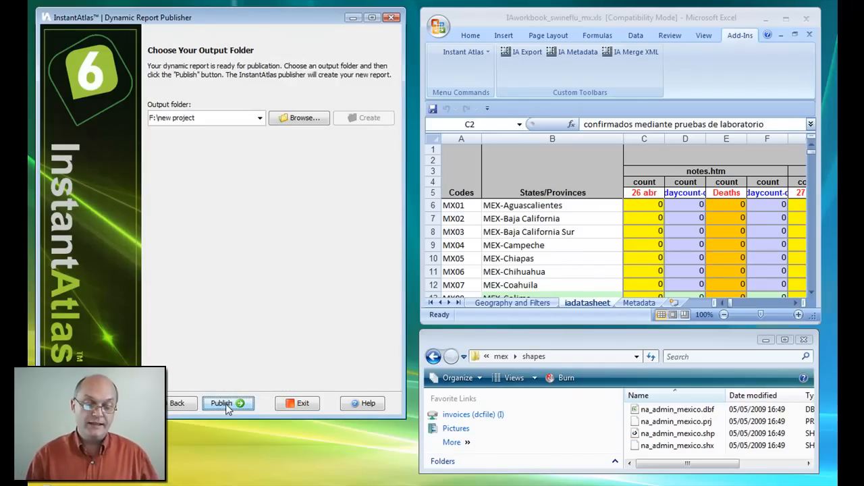
- Choose F:\new project as the output folder and publish the dynamic report
{"action": "left_click", "coordinate": [299, 118]}
{"action": "left_click", "coordinate": [186, 129]}
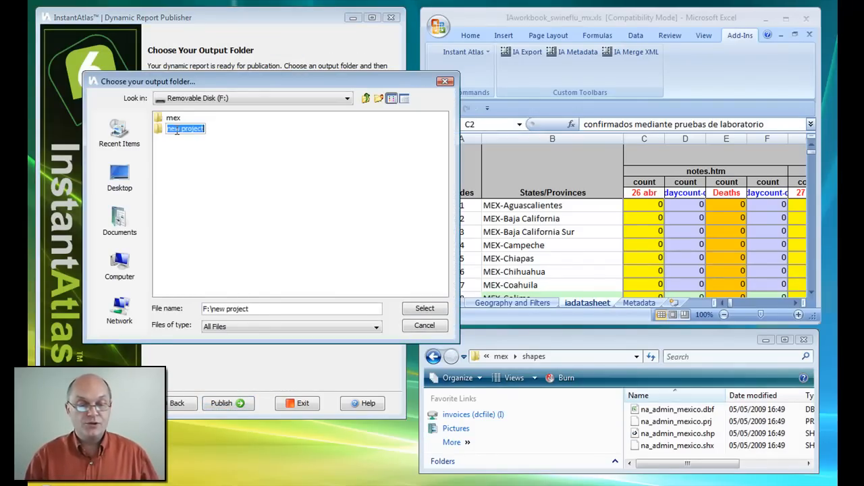
{"action": "left_click", "coordinate": [420, 308]}
{"action": "left_click", "coordinate": [225, 405]}
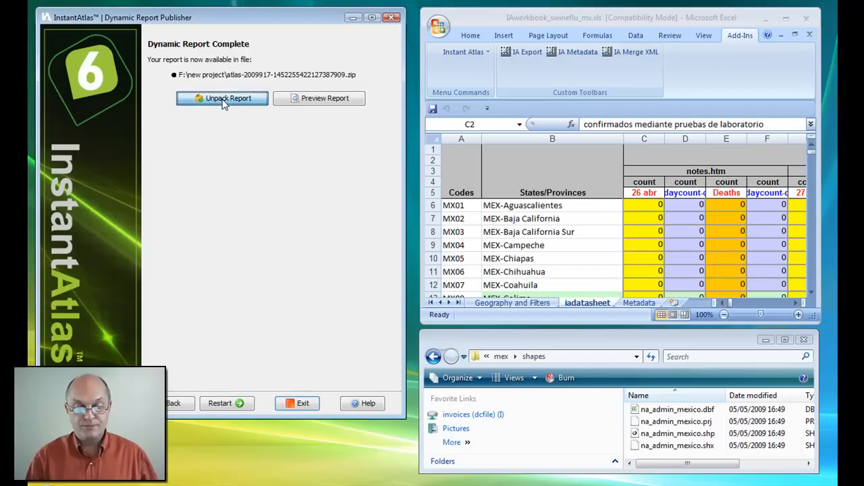
- Unpack the published report into F:\new project, replacing all existing files
{"action": "left_click", "coordinate": [223, 100]}
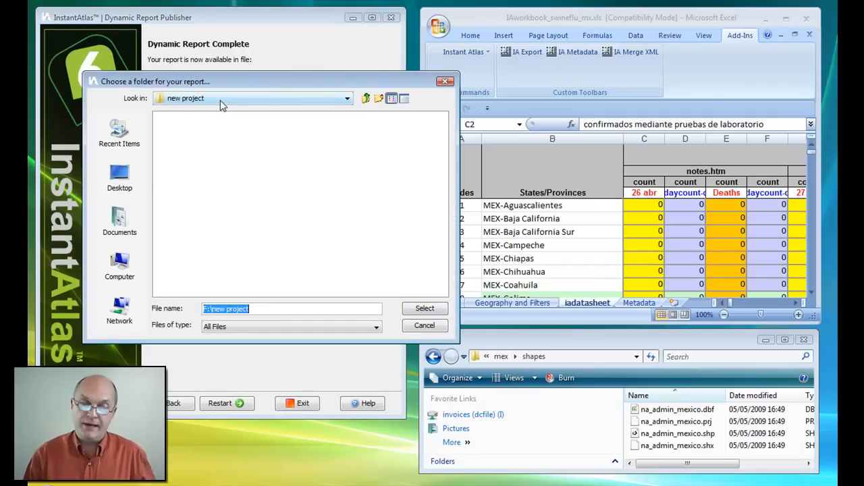
{"action": "left_click", "coordinate": [426, 309]}
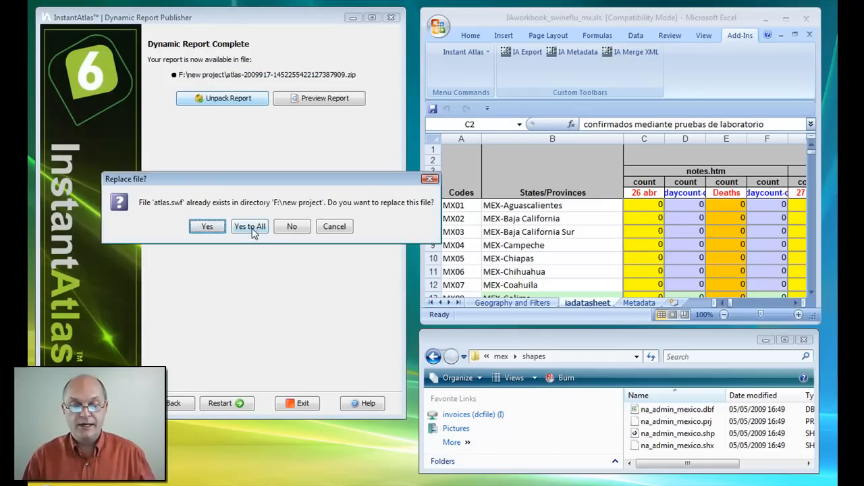
{"action": "left_click", "coordinate": [252, 227]}
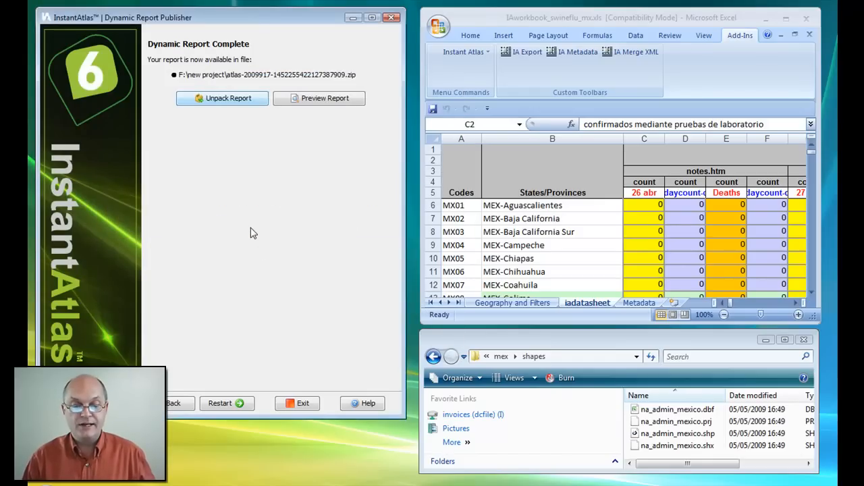
- Switch to the Excel workbook, maximize it, and examine the header rows above the dates and indicators in the iadatasheet
{"action": "left_click", "coordinate": [786, 23]}
{"action": "left_click_drag", "start_coordinate": [832, 166], "coordinate": [832, 160]}
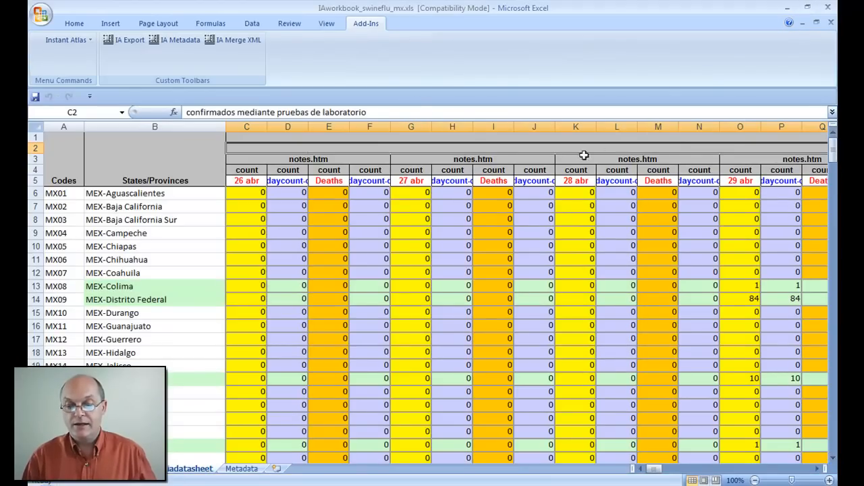
{"action": "left_click", "coordinate": [570, 138]}
{"action": "left_click", "coordinate": [568, 150]}
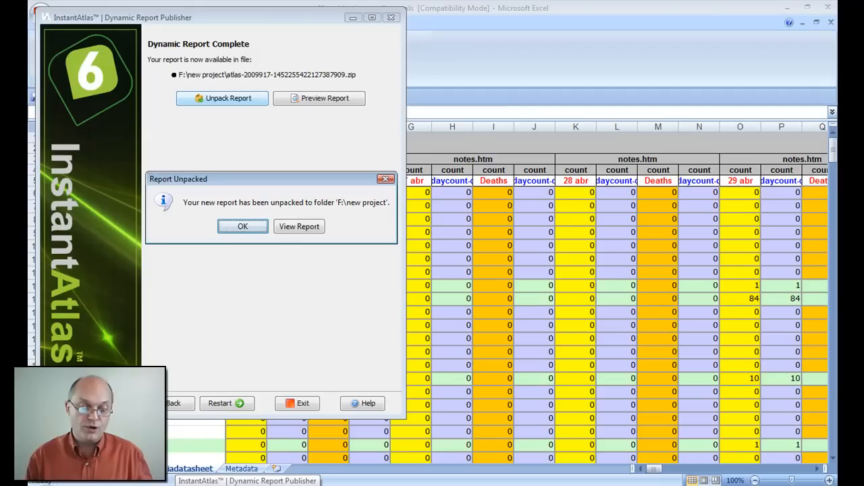
- View the published report in the browser and display the 2008 data of Indicator 1 under Theme 1
{"action": "left_click", "coordinate": [299, 227]}
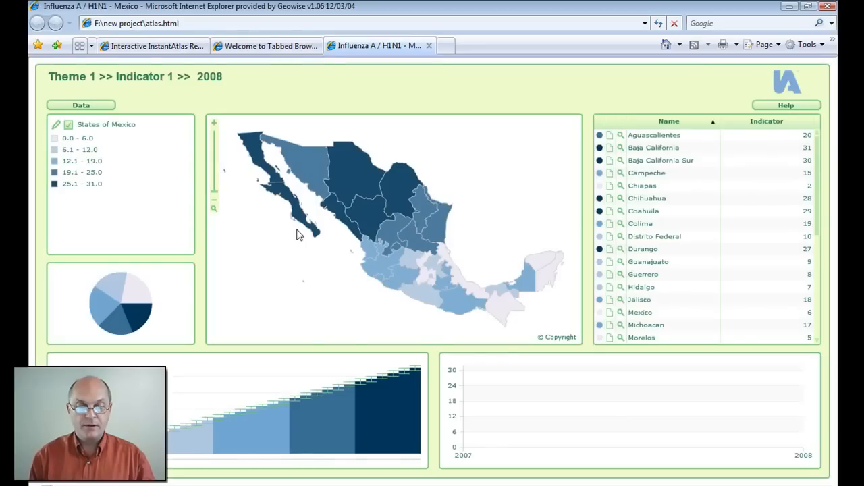
{"action": "left_click", "coordinate": [81, 106]}
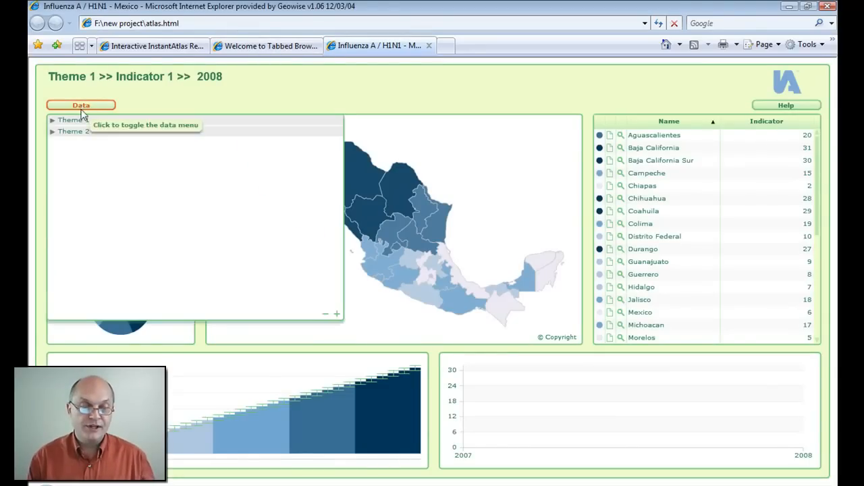
{"action": "left_click", "coordinate": [58, 120]}
{"action": "left_click", "coordinate": [68, 131]}
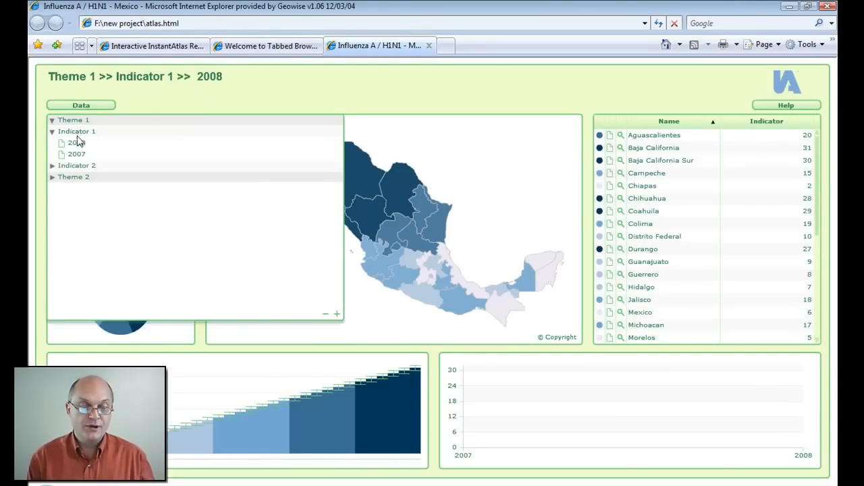
{"action": "left_click", "coordinate": [76, 143]}
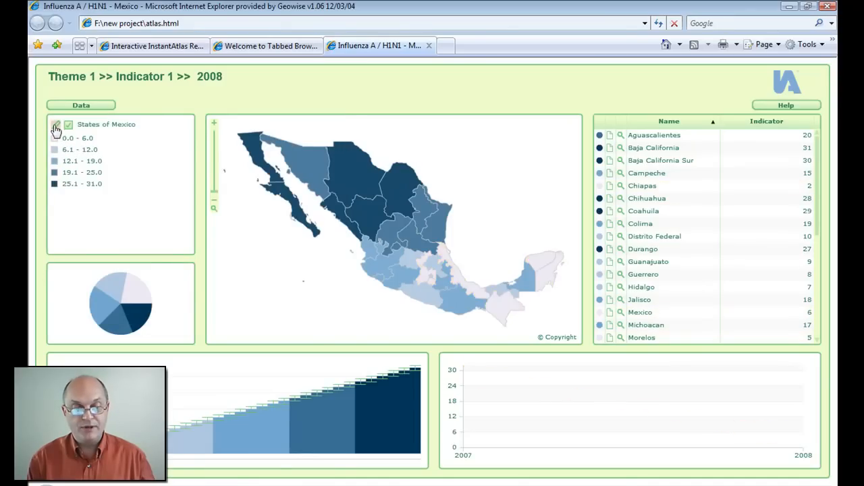
- Change the palette of the States of Mexico legend to the yellow-to-red colour scheme
{"action": "left_click", "coordinate": [55, 126]}
{"action": "left_click", "coordinate": [477, 251]}
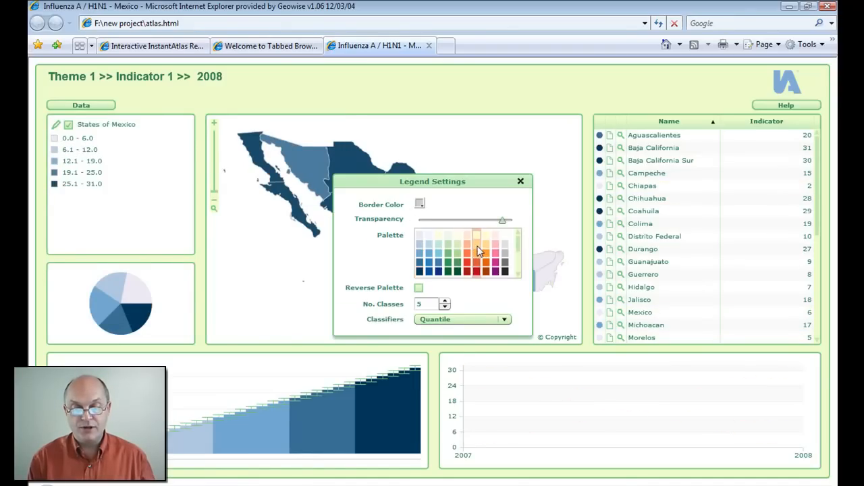
{"action": "left_click", "coordinate": [521, 181]}
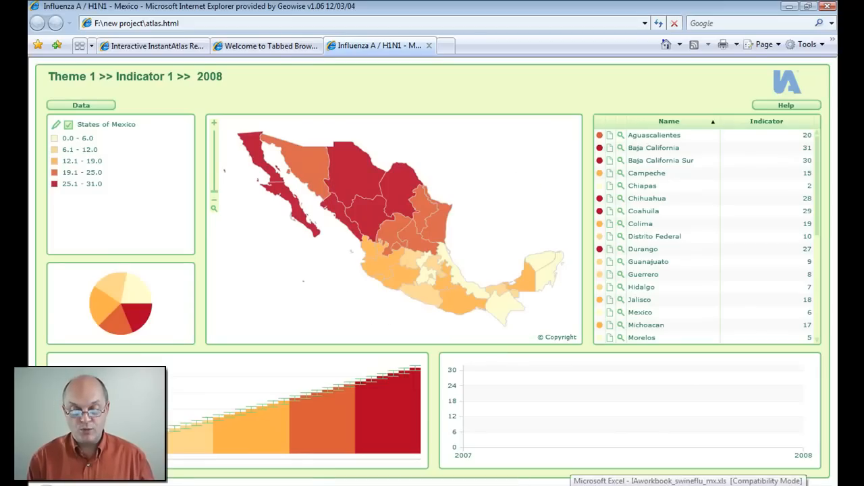
- Switch to the Excel workbook, export its data over data.xml in F:\new project, and reload the report in the browser
{"action": "left_click", "coordinate": [577, 485]}
{"action": "left_click", "coordinate": [124, 42]}
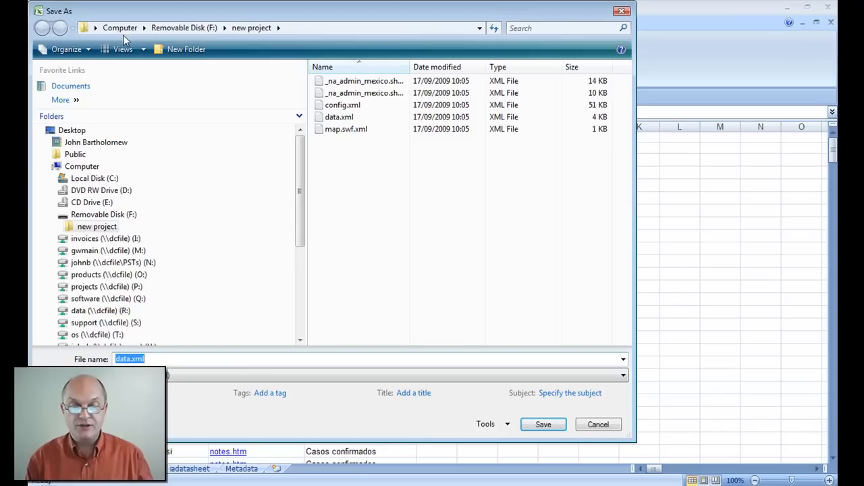
{"action": "left_click", "coordinate": [543, 425]}
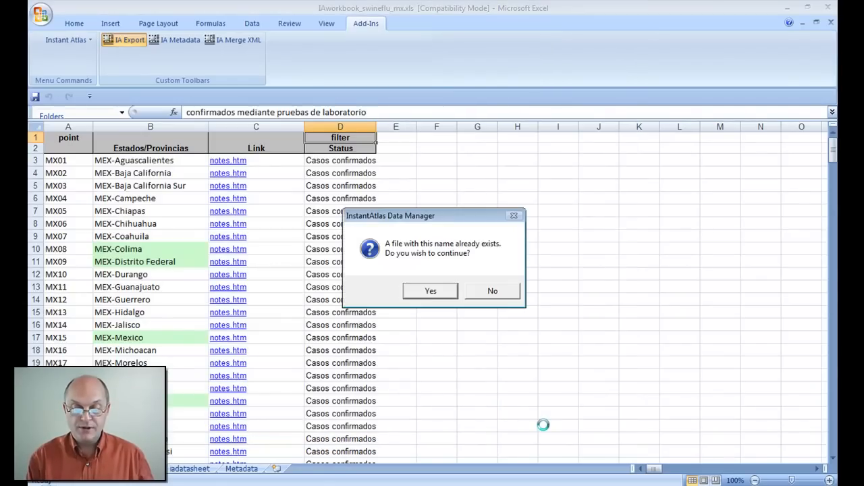
{"action": "left_click", "coordinate": [428, 292]}
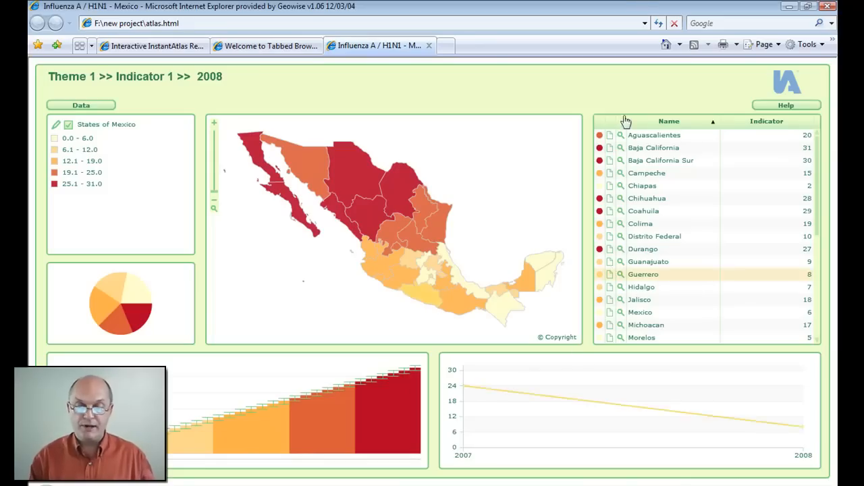
{"action": "left_click", "coordinate": [658, 25]}
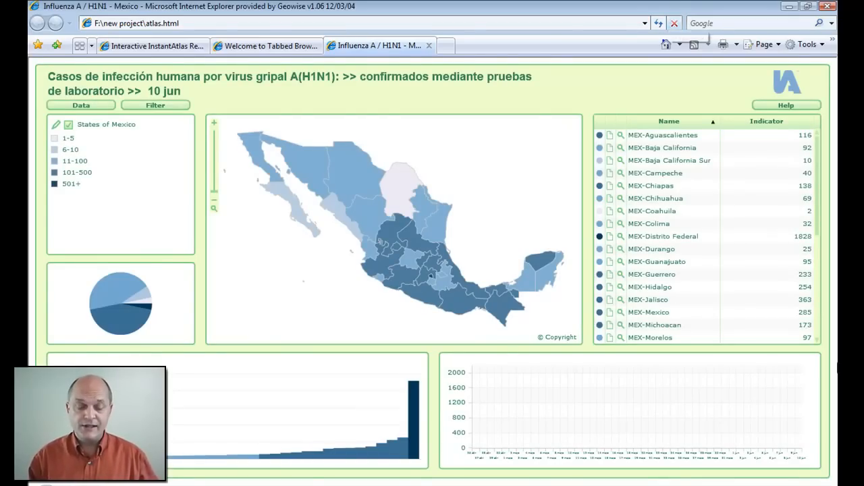
- Select MEX-Distrito Federal in the bar chart and examine its time series at full size before restoring the report layout
{"action": "mouse_move", "coordinate": [420, 434]}
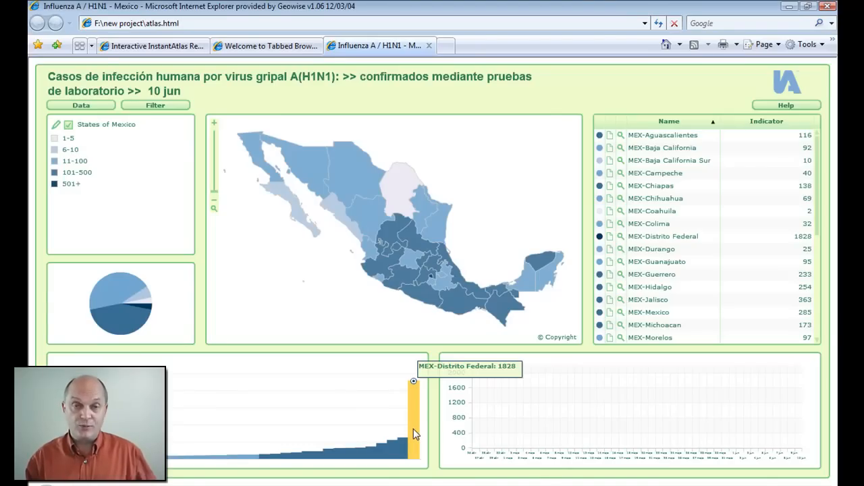
{"action": "left_click", "coordinate": [413, 429]}
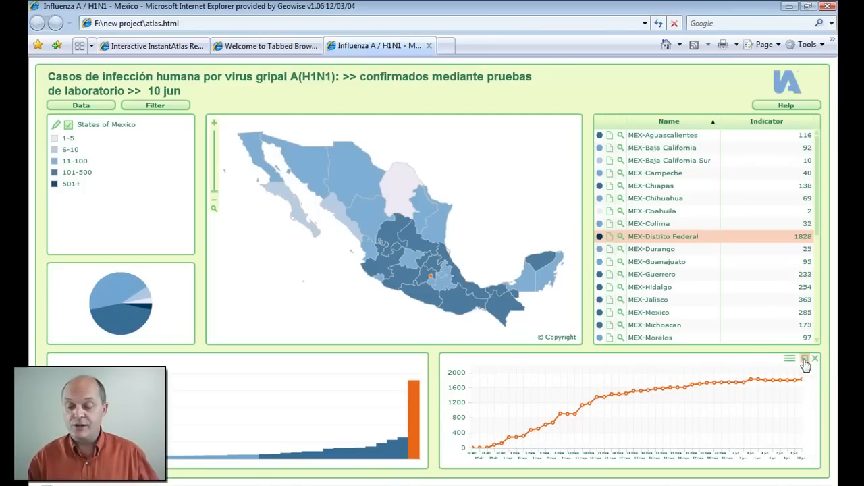
{"action": "left_click", "coordinate": [806, 363]}
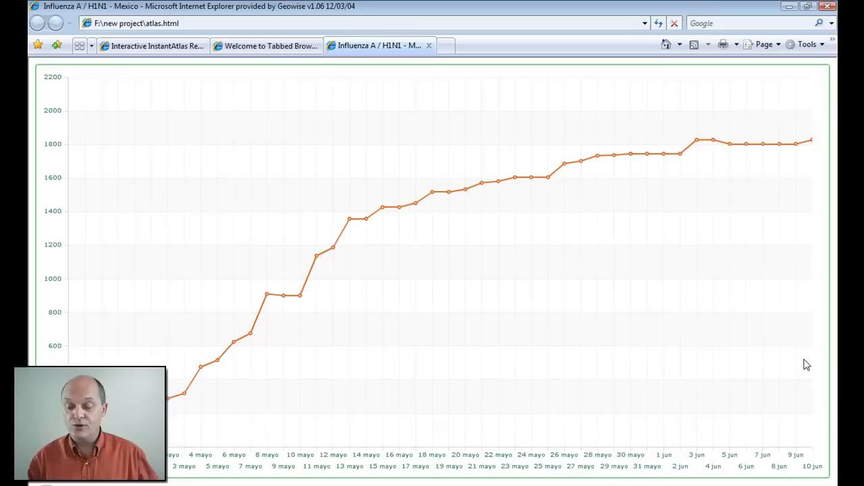
{"action": "left_click", "coordinate": [820, 81]}
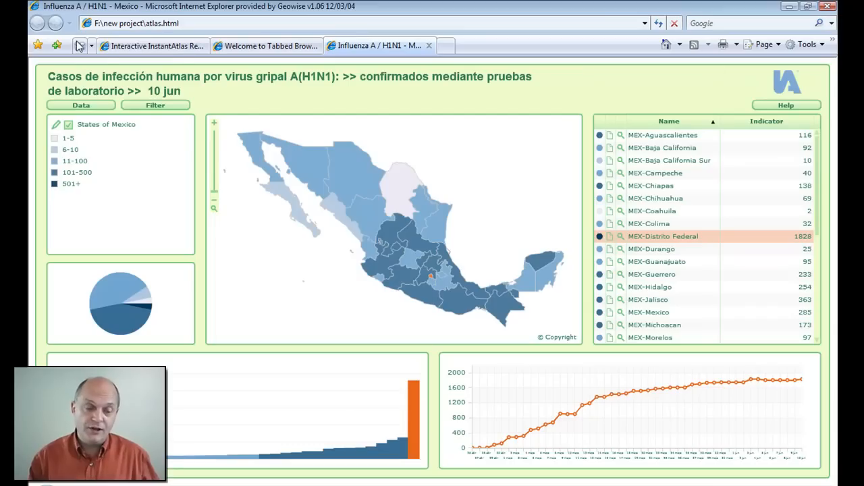
- Switch to the Interactive InstantAtlas sample report and examine its map of Mexico in full screen
{"action": "left_click", "coordinate": [169, 52]}
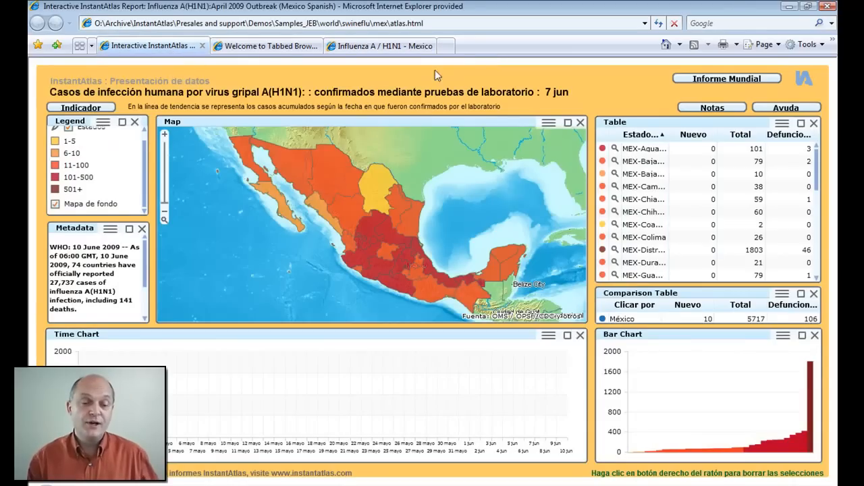
{"action": "key", "text": "F11"}
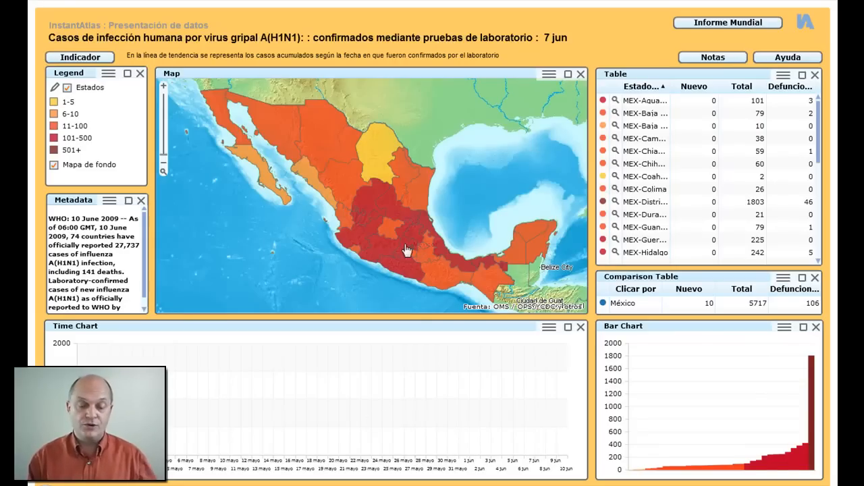
{"action": "left_click", "coordinate": [400, 243]}
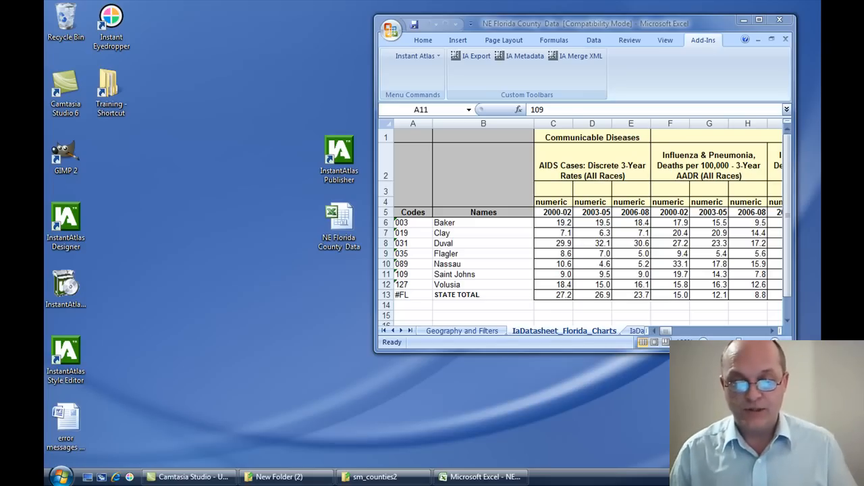
- Examine the county rows from Clay to Saint Johns in the IaDatasheet_Florida_Charts sheet of the NE Florida workbook
{"action": "left_click", "coordinate": [385, 233]}
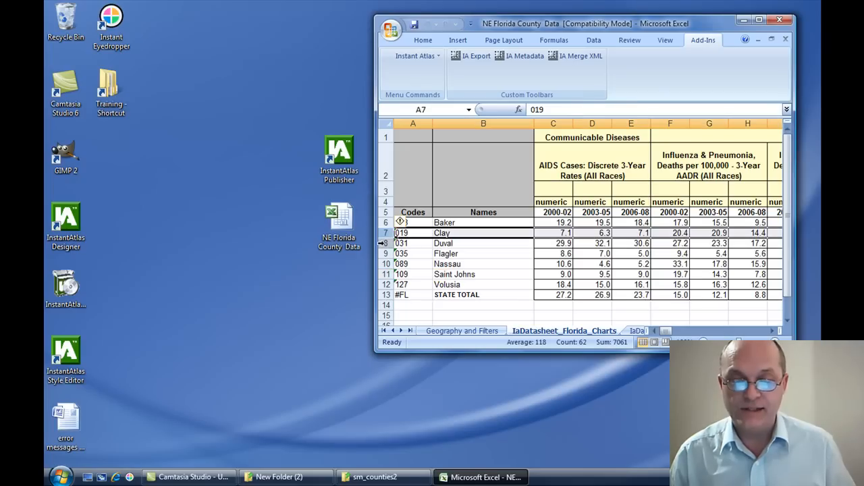
{"action": "left_click", "coordinate": [382, 243]}
{"action": "left_click", "coordinate": [384, 253]}
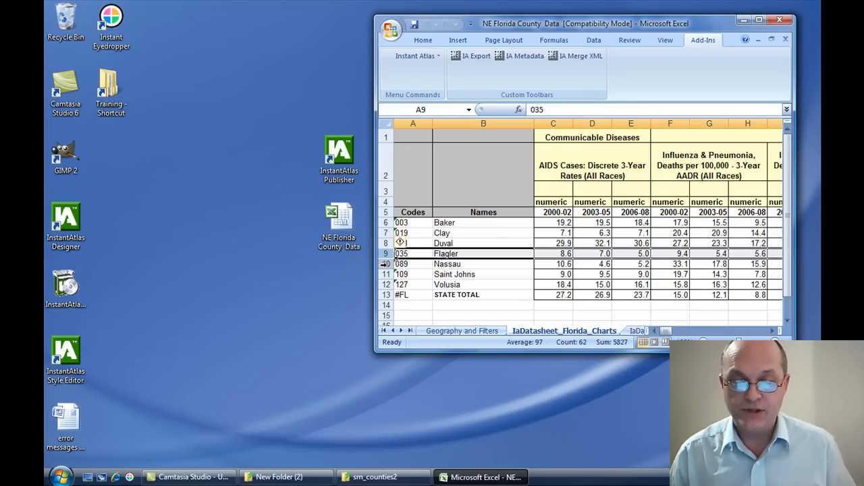
{"action": "left_click", "coordinate": [385, 264]}
{"action": "left_click", "coordinate": [385, 274]}
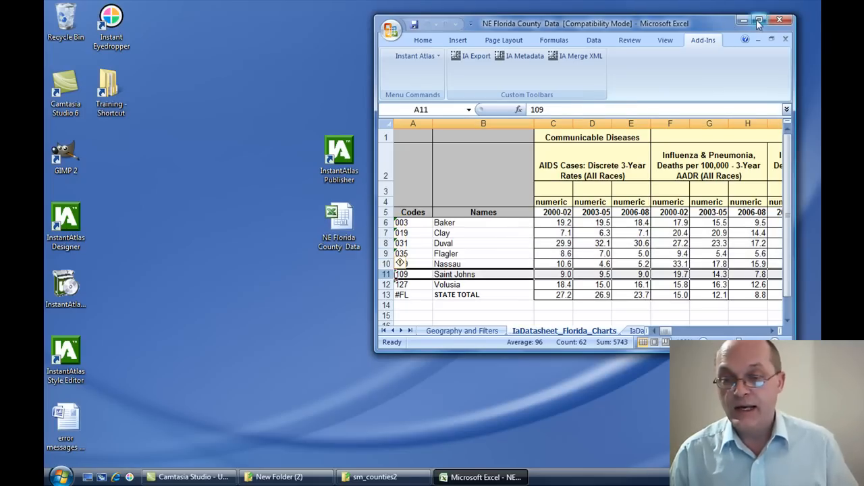
- Enlarge the workbook window, examine the three period columns of the AIDS Cases indicator, and restore the window size
{"action": "left_click", "coordinate": [759, 23]}
{"action": "left_click", "coordinate": [218, 107]}
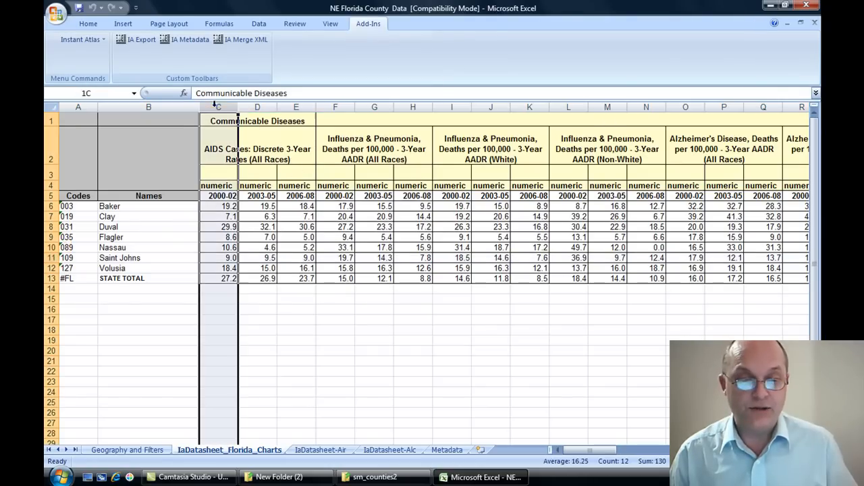
{"action": "left_click", "coordinate": [257, 106]}
{"action": "left_click", "coordinate": [296, 107]}
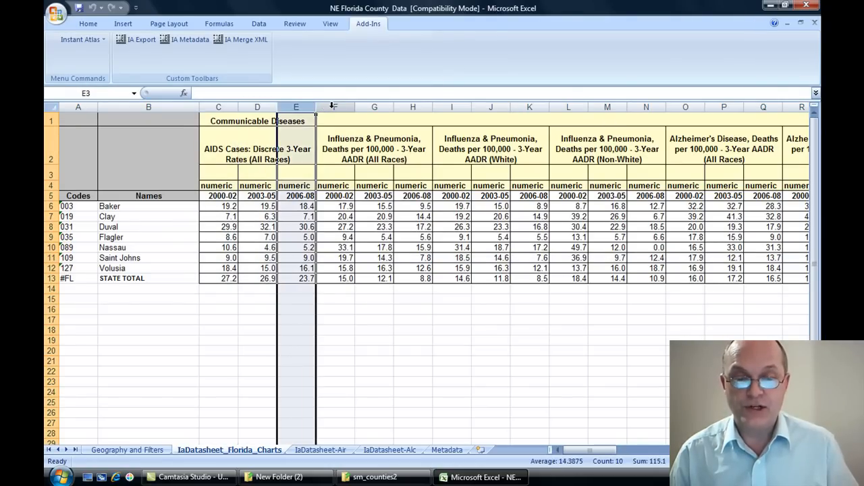
{"action": "left_click", "coordinate": [260, 107]}
{"action": "left_click", "coordinate": [227, 107]}
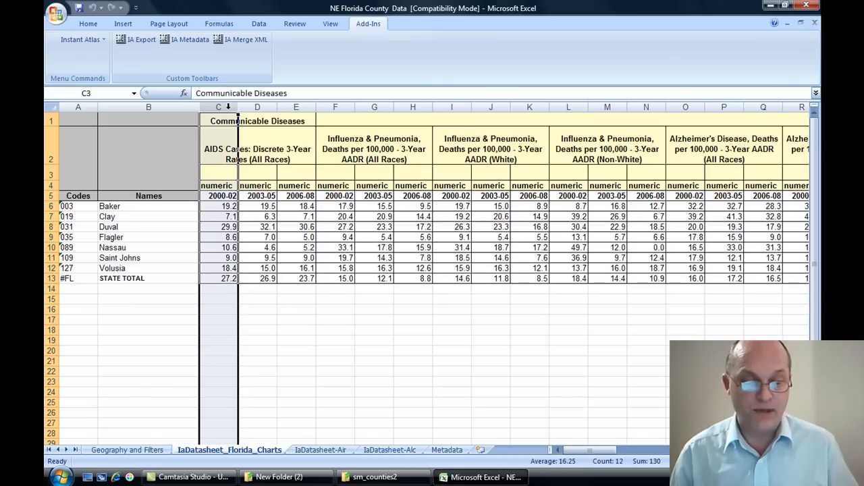
{"action": "left_click", "coordinate": [786, 6]}
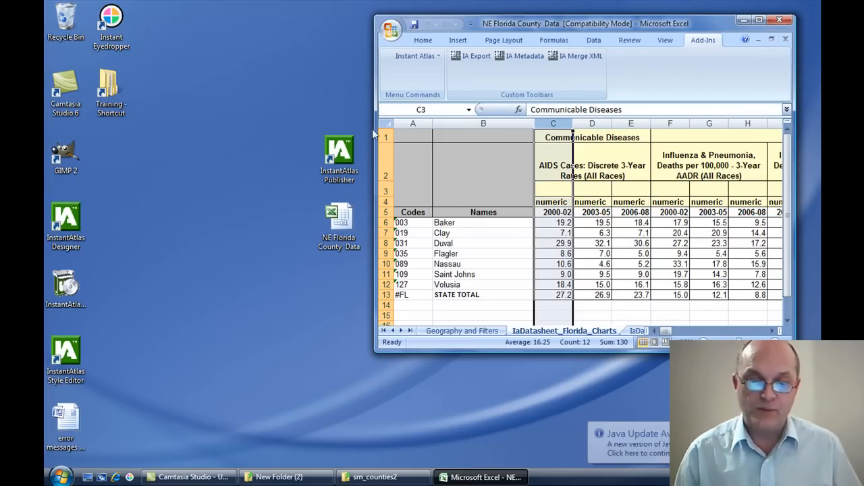
- Start InstantAtlas Publisher, preview the Area Profile and Double Map templates, and continue with Single Map (Flash Edition)
{"action": "double_click", "coordinate": [339, 158]}
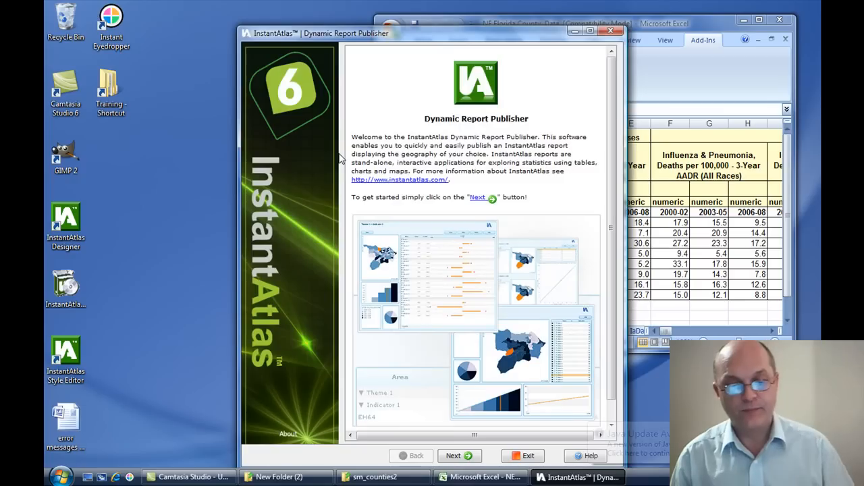
{"action": "left_click", "coordinate": [458, 457]}
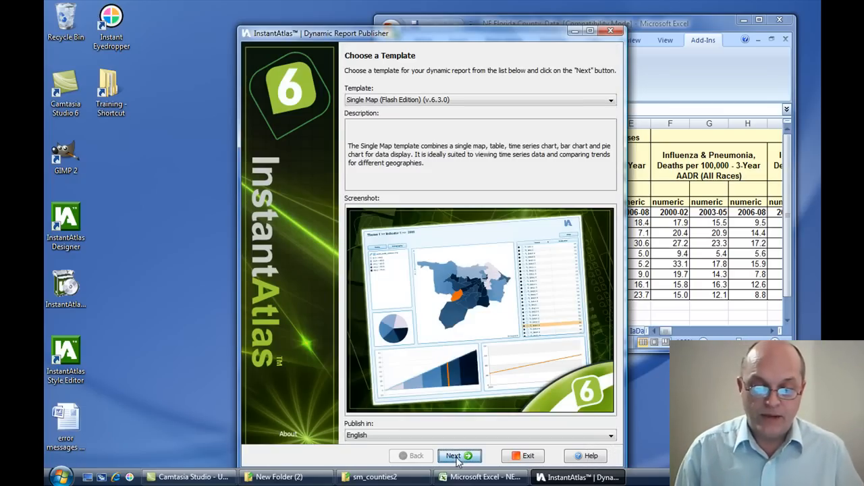
{"action": "left_click", "coordinate": [489, 102]}
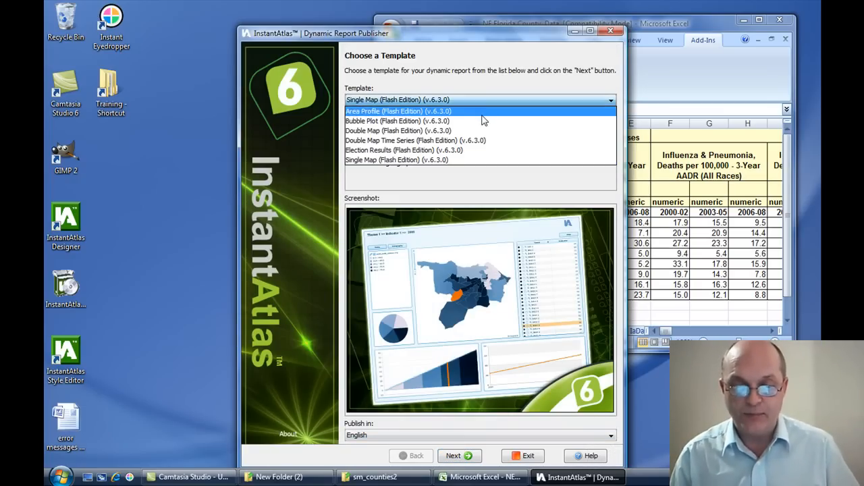
{"action": "left_click", "coordinate": [482, 119]}
{"action": "left_click", "coordinate": [481, 102]}
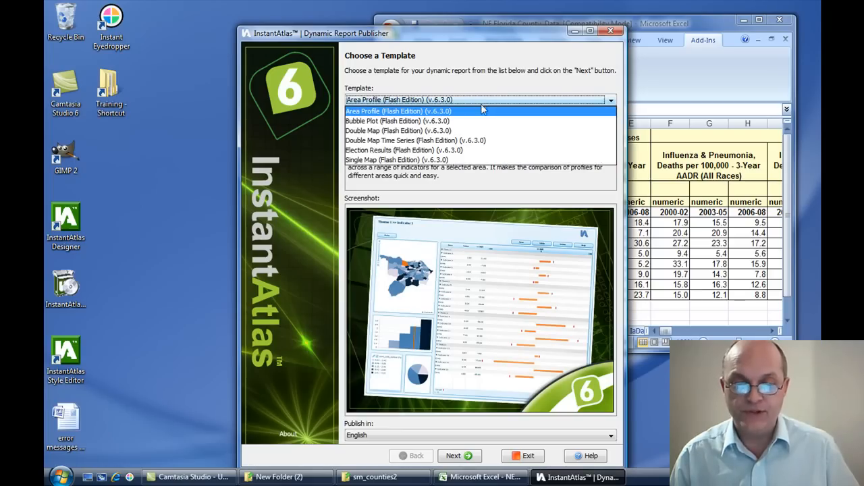
{"action": "left_click", "coordinate": [476, 132]}
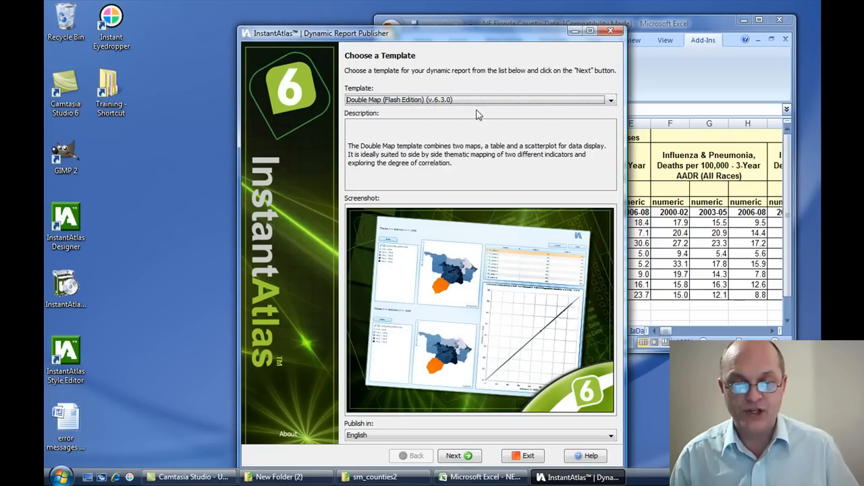
{"action": "left_click", "coordinate": [477, 101]}
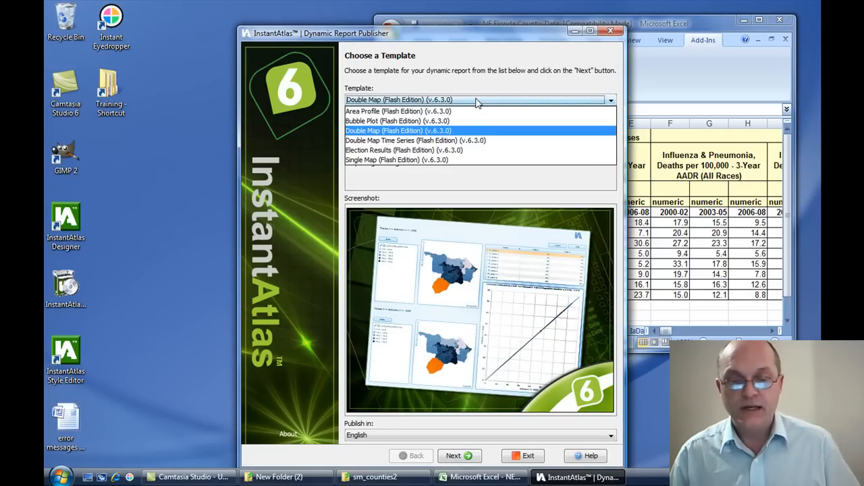
{"action": "left_click", "coordinate": [451, 160]}
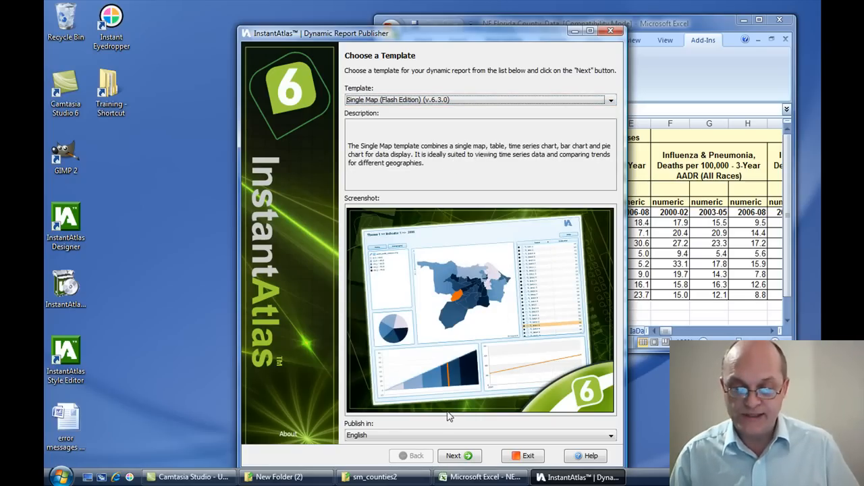
{"action": "left_click", "coordinate": [461, 458]}
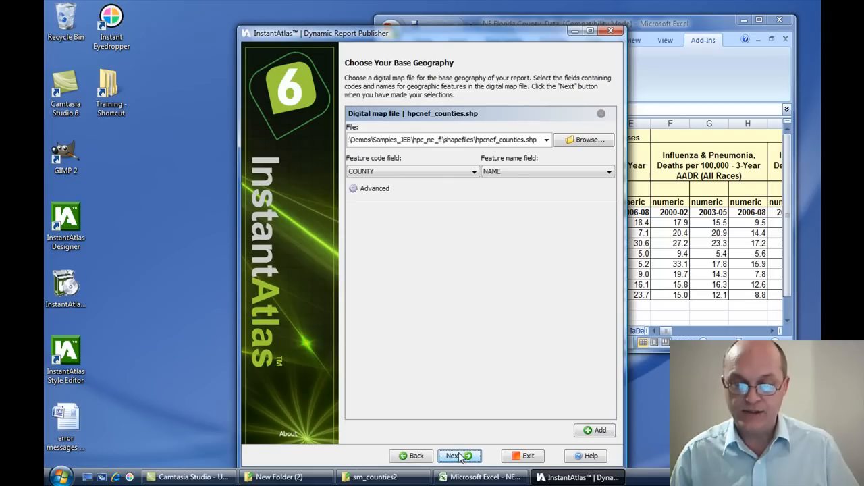
- Choose hpcnef_counties.shp as the base geography, keep all features, and compare its feature codes with the county codes in the NE Florida workbook
{"action": "left_click", "coordinate": [572, 140]}
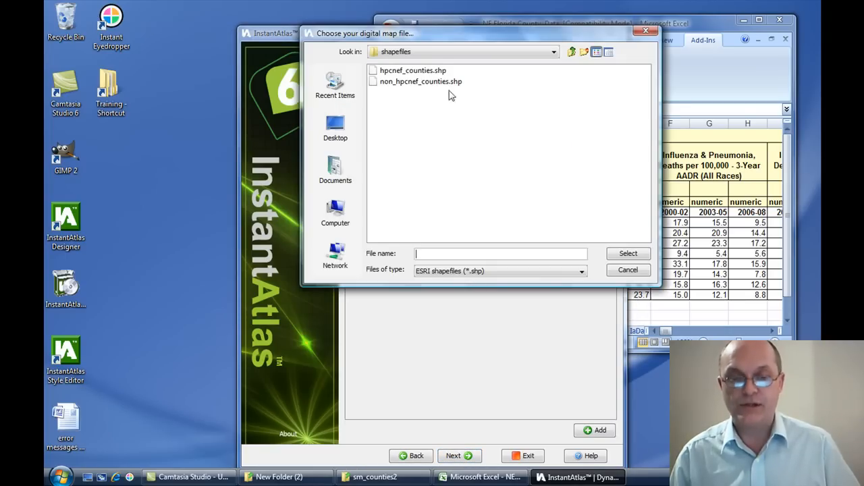
{"action": "double_click", "coordinate": [402, 72]}
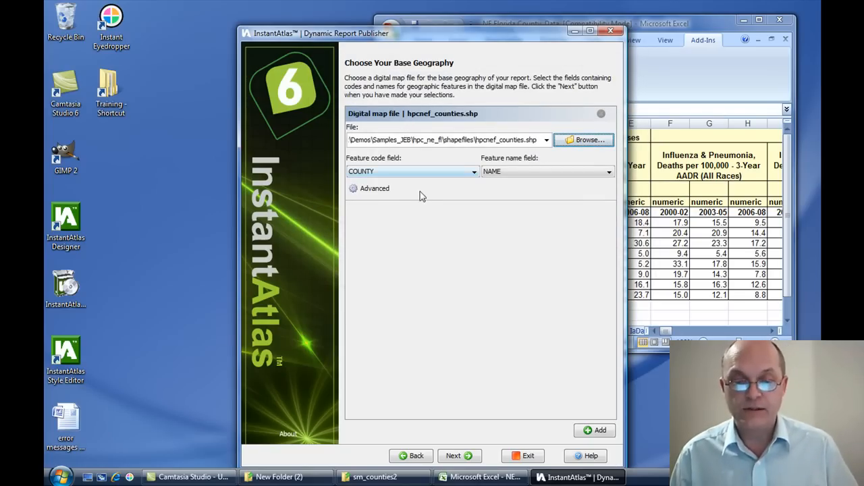
{"action": "left_click", "coordinate": [380, 191]}
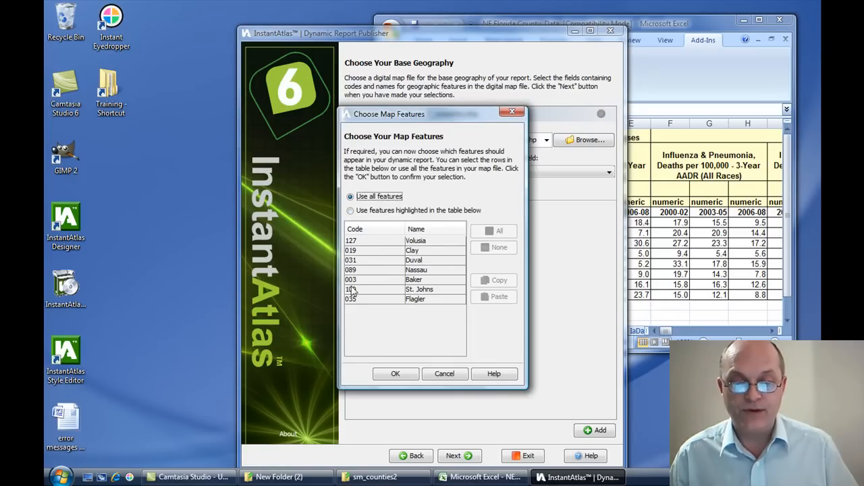
{"action": "left_click", "coordinate": [665, 27]}
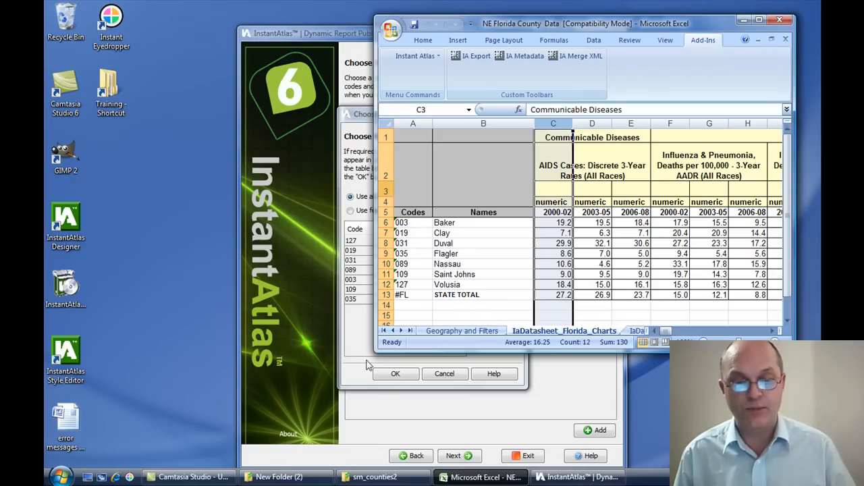
{"action": "left_click", "coordinate": [393, 375]}
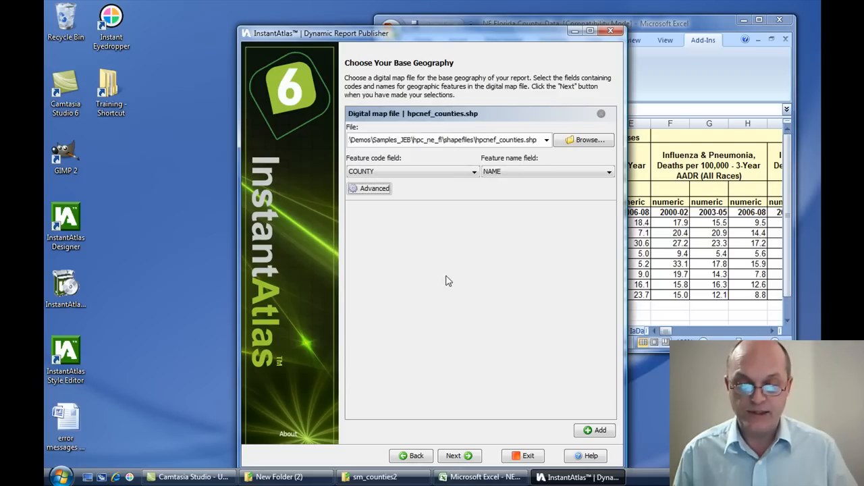
{"action": "left_click", "coordinate": [452, 459]}
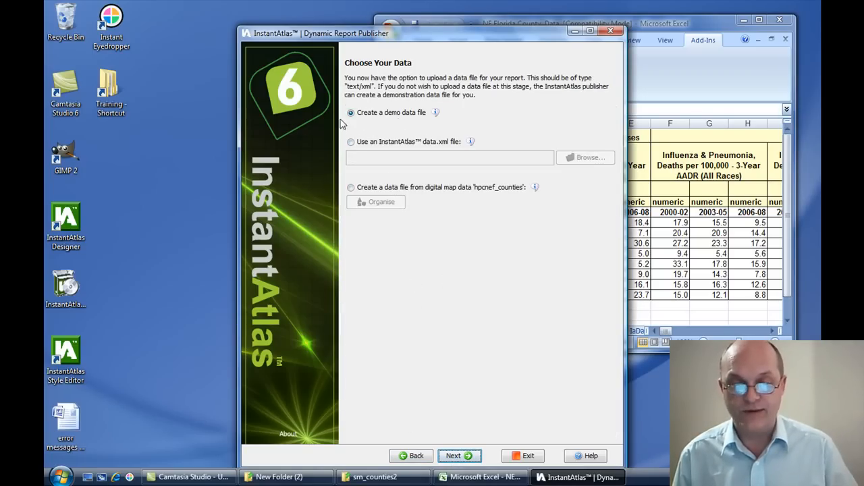
- Keep the demo data file and add non_hpcnef_counties.shp as a contextual geography with NAME as feature code field, without background images
{"action": "left_click", "coordinate": [455, 456]}
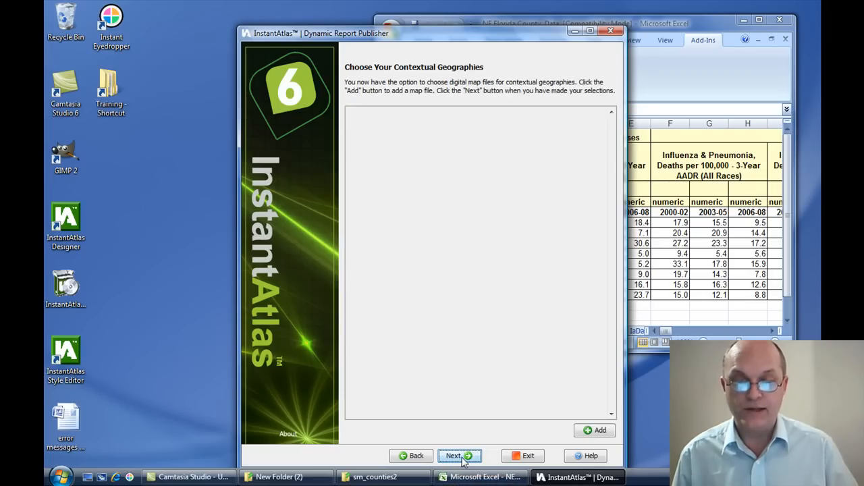
{"action": "left_click", "coordinate": [594, 432]}
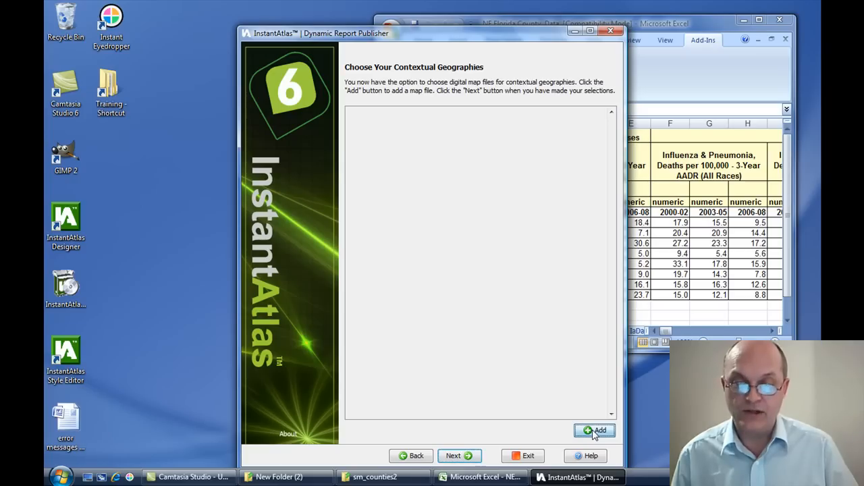
{"action": "left_click", "coordinate": [575, 141]}
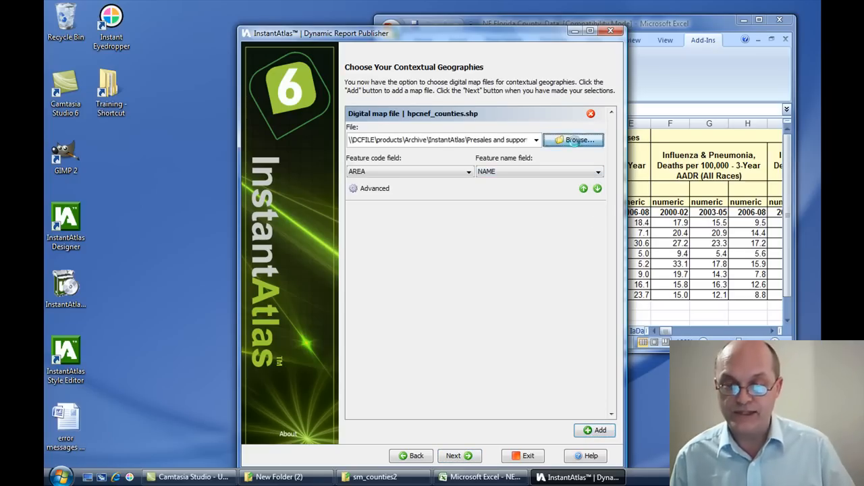
{"action": "double_click", "coordinate": [395, 82]}
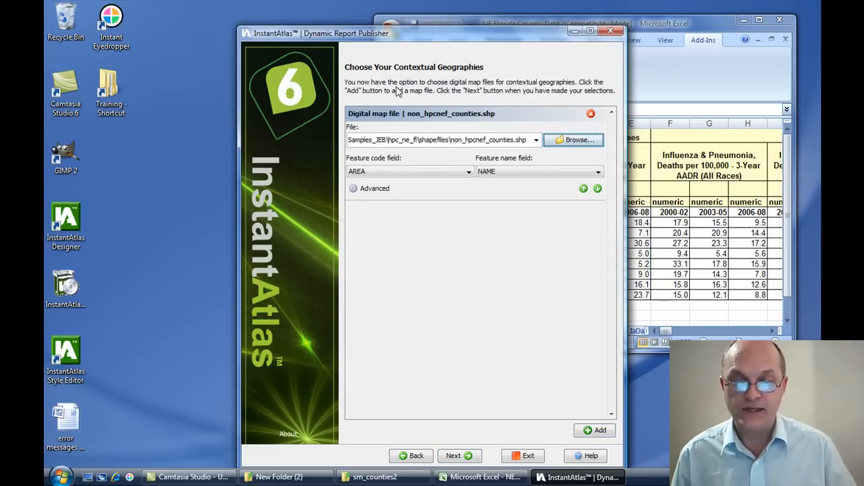
{"action": "left_click", "coordinate": [389, 172]}
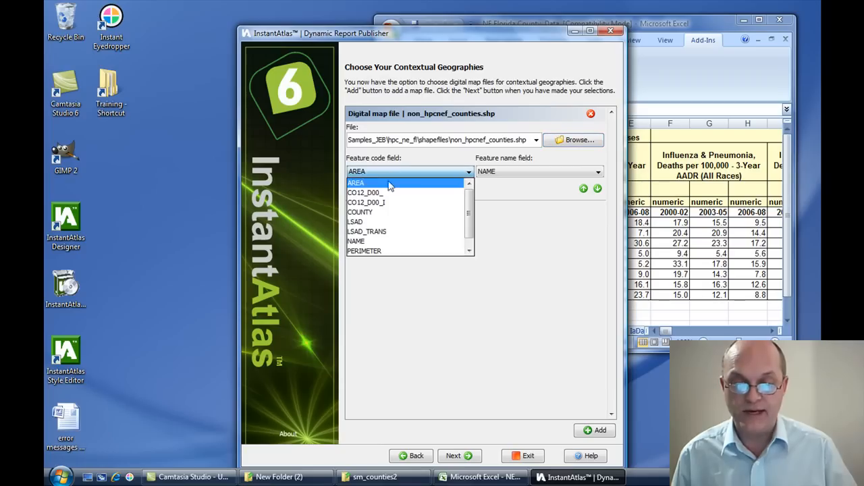
{"action": "left_click", "coordinate": [382, 241]}
{"action": "left_click", "coordinate": [467, 457]}
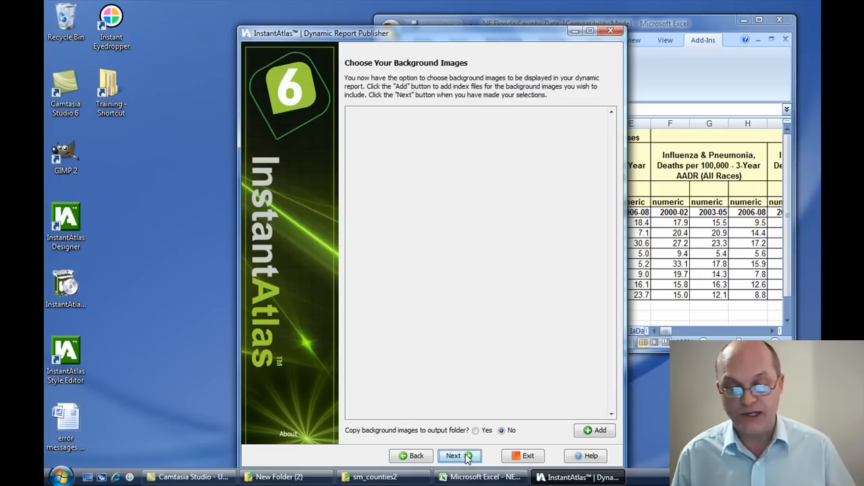
{"action": "left_click", "coordinate": [462, 456]}
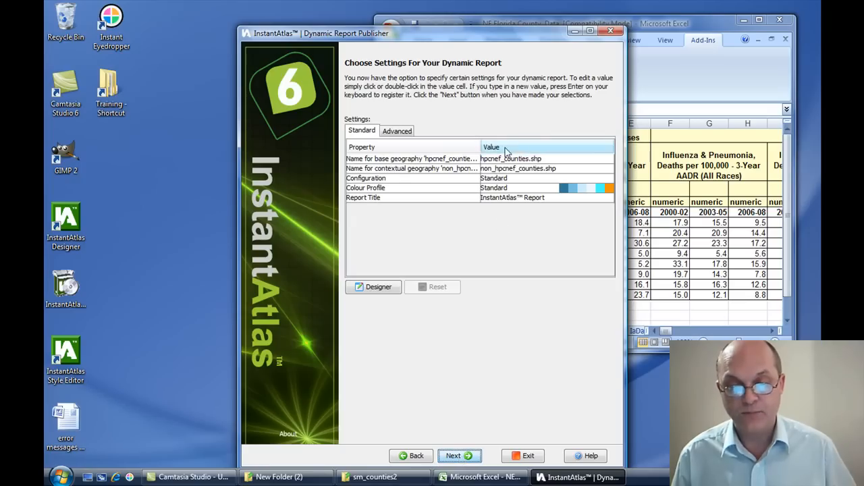
- Name the base geography "NE Florida Counties" in the report settings
{"action": "left_click", "coordinate": [501, 159]}
{"action": "left_click_drag", "start_coordinate": [548, 159], "coordinate": [481, 160]}
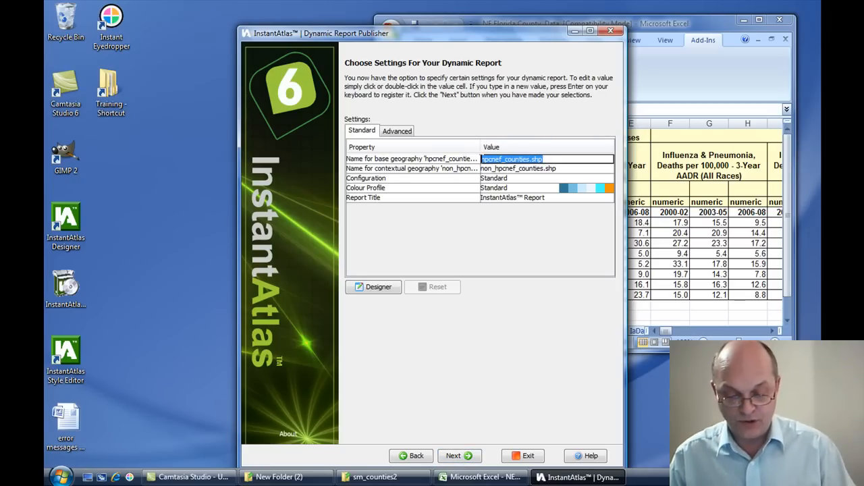
{"action": "type", "text": "Ne Florida Counties"}
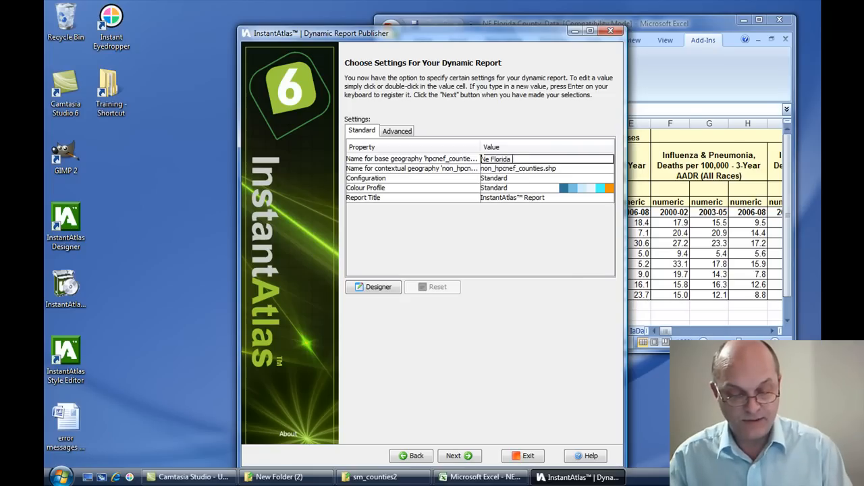
{"action": "left_click", "coordinate": [490, 159]}
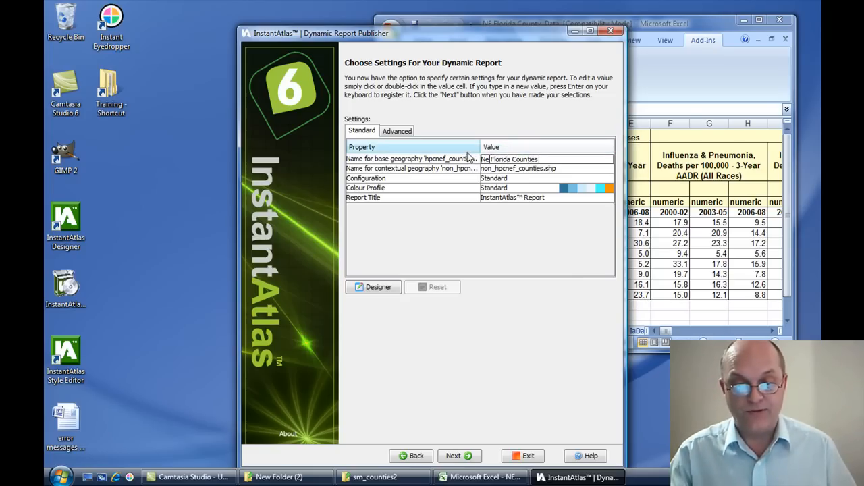
{"action": "key", "text": "BackSpace"}
{"action": "key", "text": "BackSpace"}
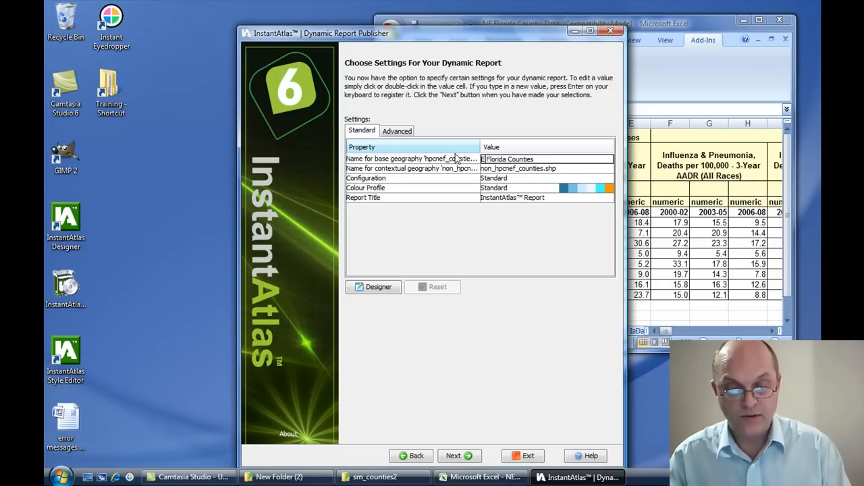
{"action": "type", "text": "NE"}
- Name the contextual geography "Counties" in the report settings
{"action": "left_click", "coordinate": [517, 169]}
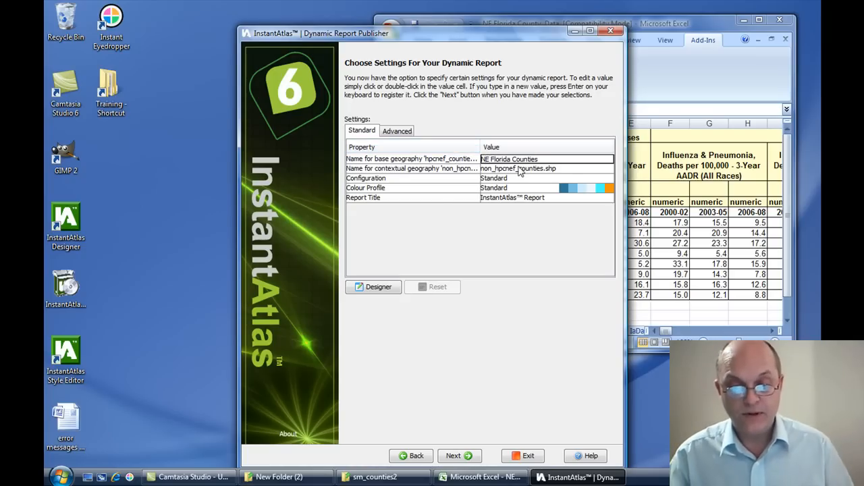
{"action": "left_click_drag", "start_coordinate": [556, 169], "coordinate": [449, 171]}
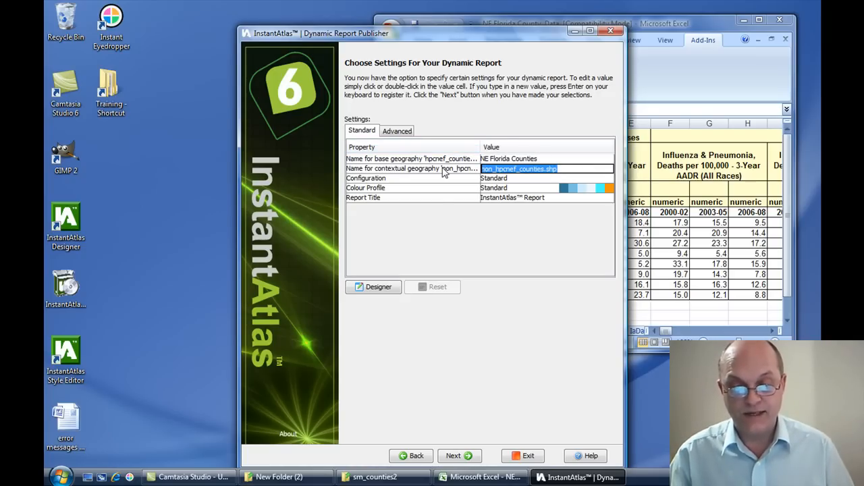
{"action": "type", "text": "Counties"}
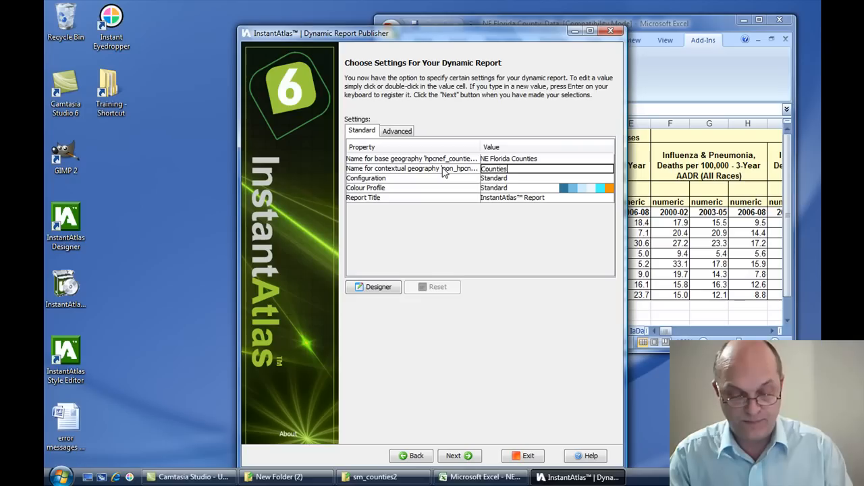
{"action": "key", "text": "Return"}
- Set the report title to "InstantAtlas™ Report - Demo1" and the colour profile to Green, and continue to the output folder choice
{"action": "left_click", "coordinate": [520, 198]}
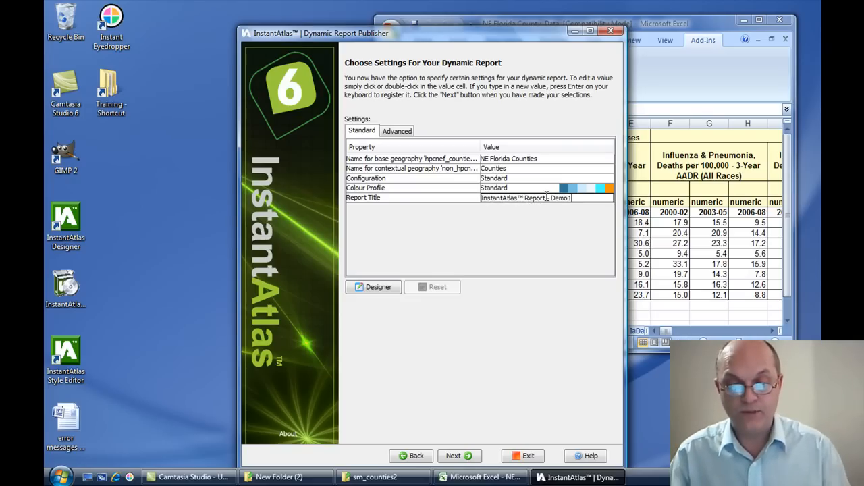
{"action": "key", "text": "Return"}
{"action": "left_click", "coordinate": [540, 188]}
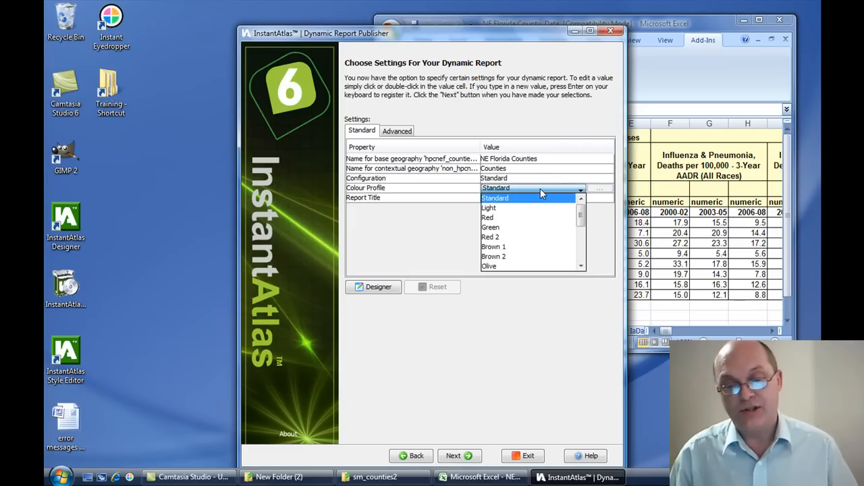
{"action": "left_click", "coordinate": [506, 233]}
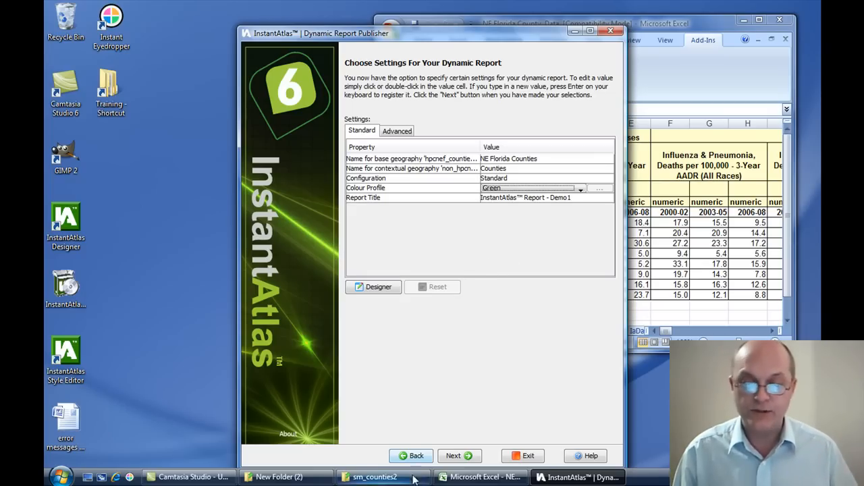
{"action": "left_click", "coordinate": [465, 457]}
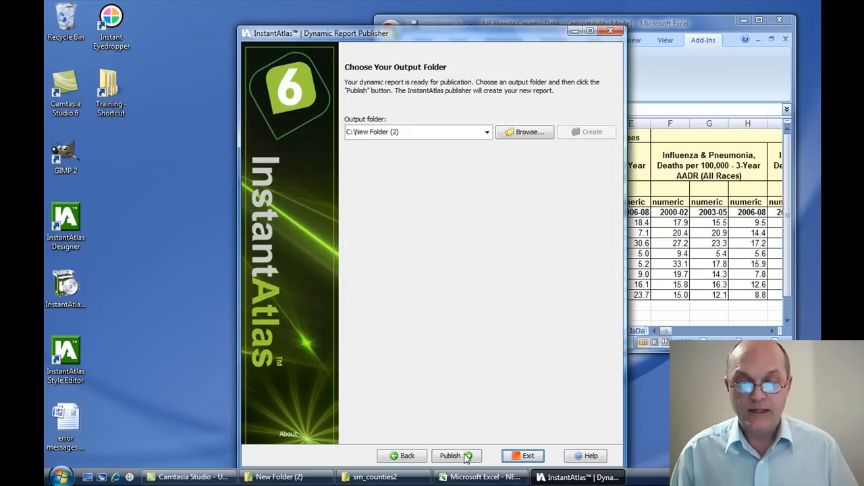
- Choose C:\New Folder (2) as the output folder and publish the dynamic report
{"action": "left_click", "coordinate": [517, 133]}
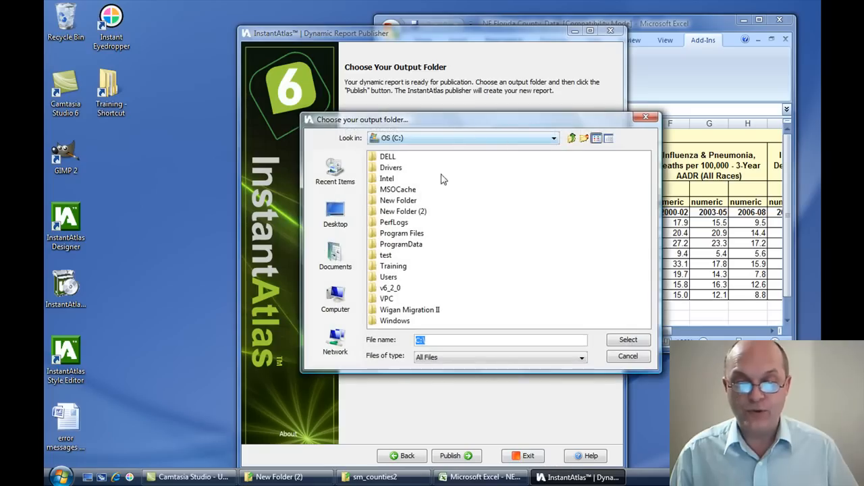
{"action": "left_click", "coordinate": [404, 211]}
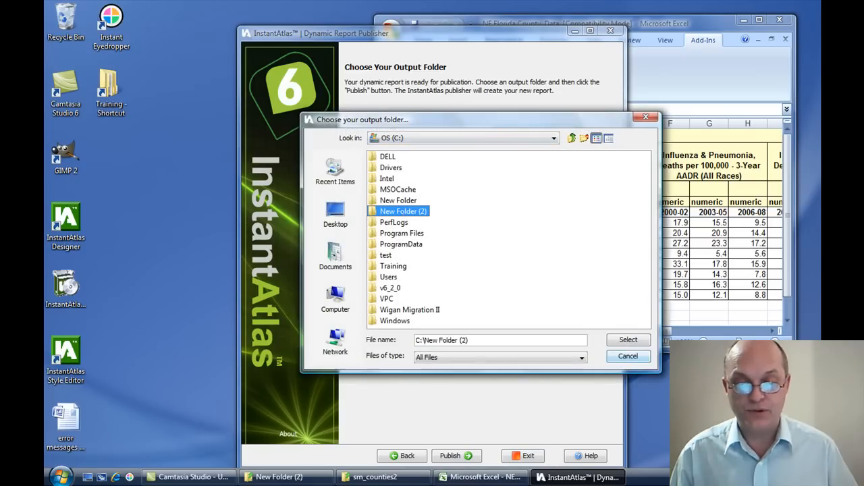
{"action": "left_click", "coordinate": [630, 341]}
{"action": "left_click", "coordinate": [478, 457]}
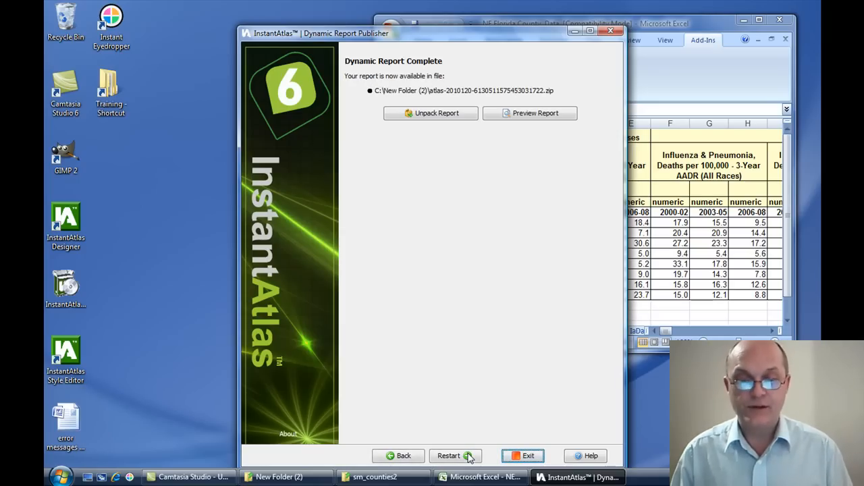
- Unpack the published report into C:\New Folder (2) and view it in the browser
{"action": "left_click", "coordinate": [419, 116]}
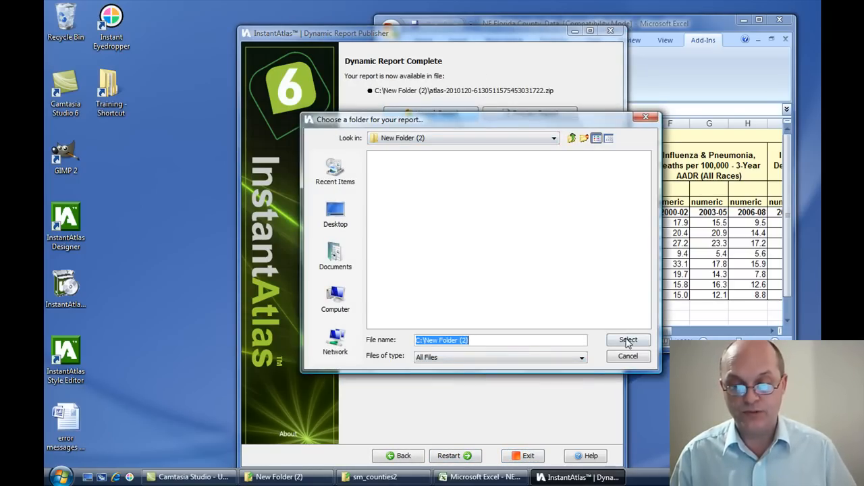
{"action": "left_click", "coordinate": [627, 341]}
{"action": "left_click", "coordinate": [462, 266]}
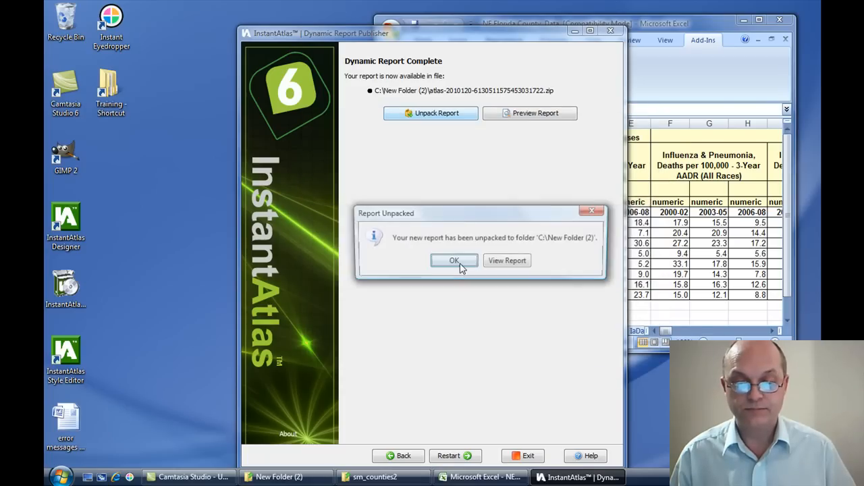
{"action": "left_click", "coordinate": [502, 265]}
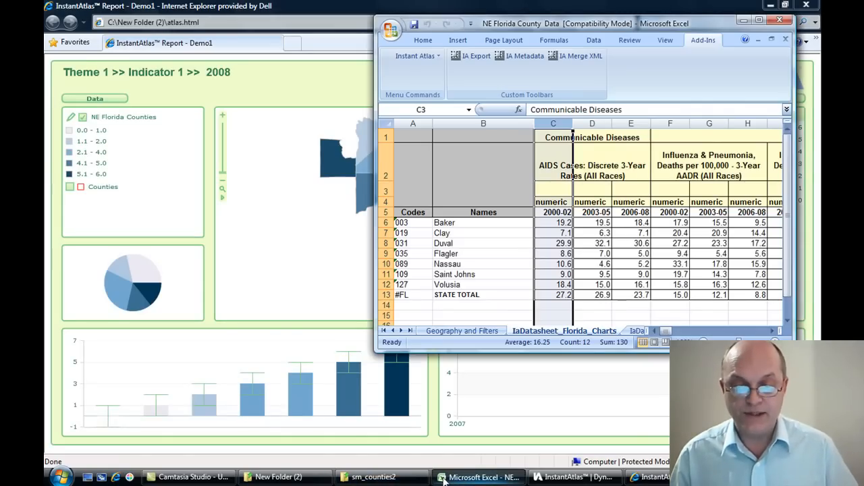
- Export the NE Florida workbook's data with IA Export as the XML file "data" in New Folder (2), overwriting the existing files
{"action": "left_click", "coordinate": [464, 58]}
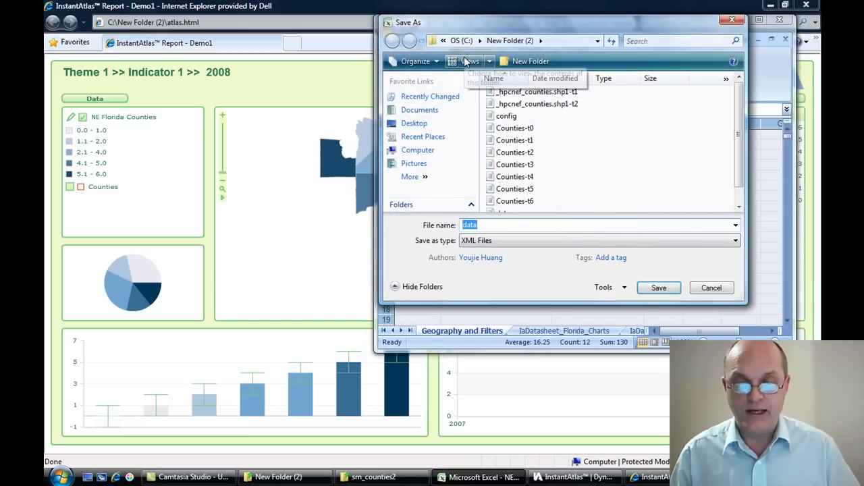
{"action": "left_click", "coordinate": [659, 287]}
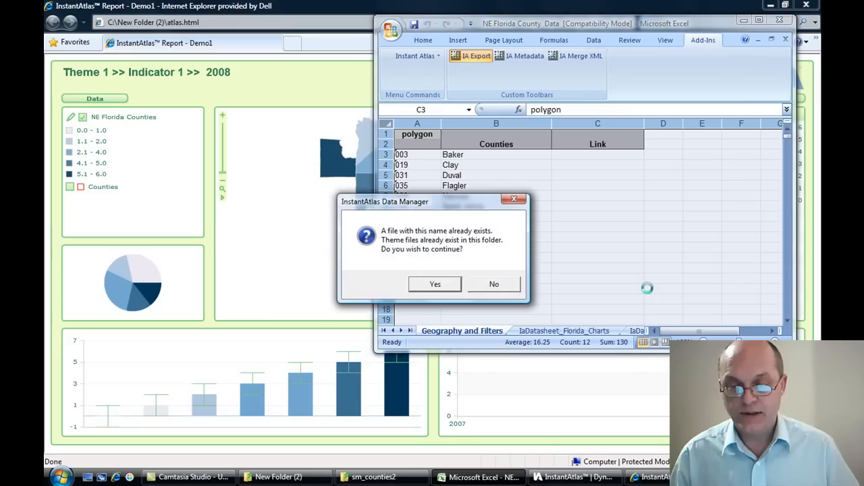
{"action": "left_click", "coordinate": [436, 285]}
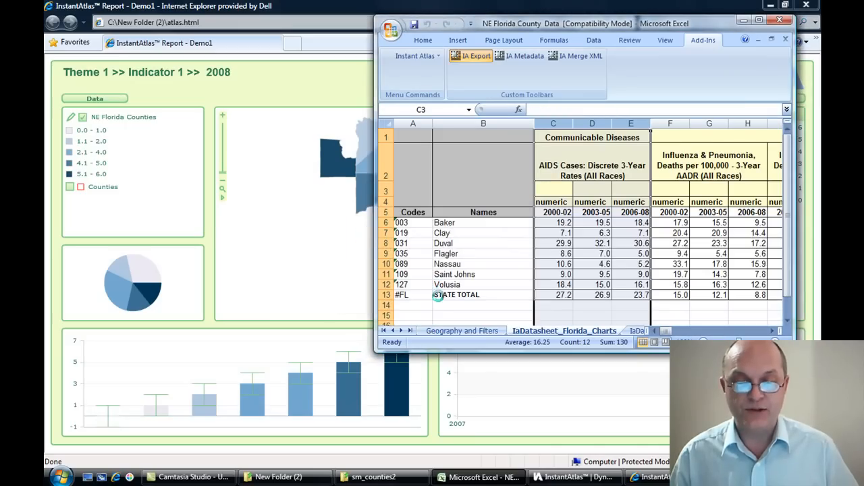
- Switch to the Demo1 report in Internet Explorer and examine the indicators listed under Theme 1 of its data
{"action": "left_click", "coordinate": [240, 88]}
{"action": "left_click", "coordinate": [68, 101]}
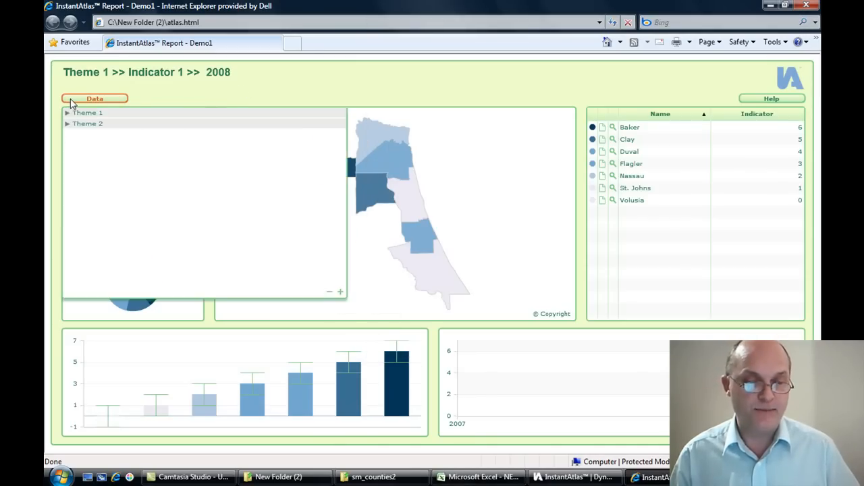
{"action": "left_click", "coordinate": [67, 113]}
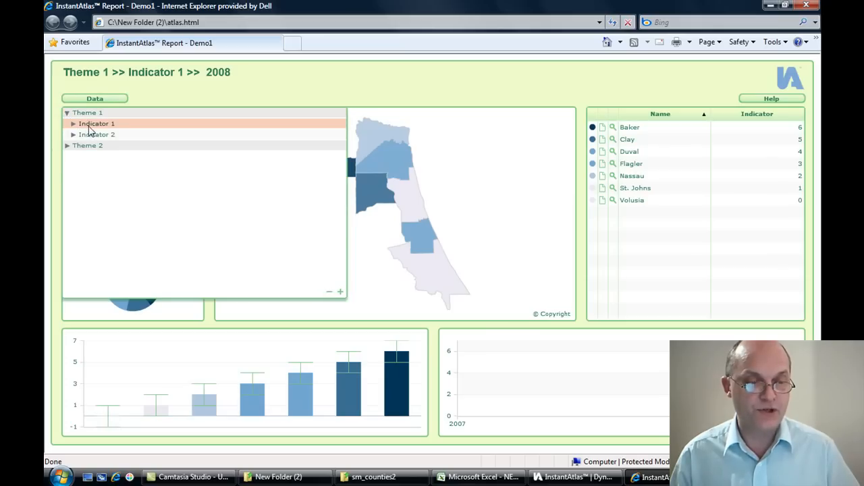
- Display the 2007 data for Theme 1's Indicator 1 in the report
{"action": "left_click", "coordinate": [88, 128]}
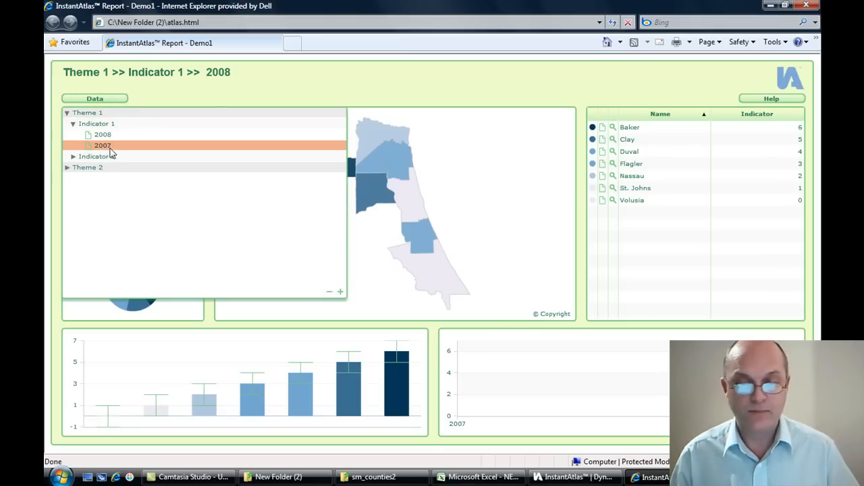
{"action": "left_click", "coordinate": [102, 146]}
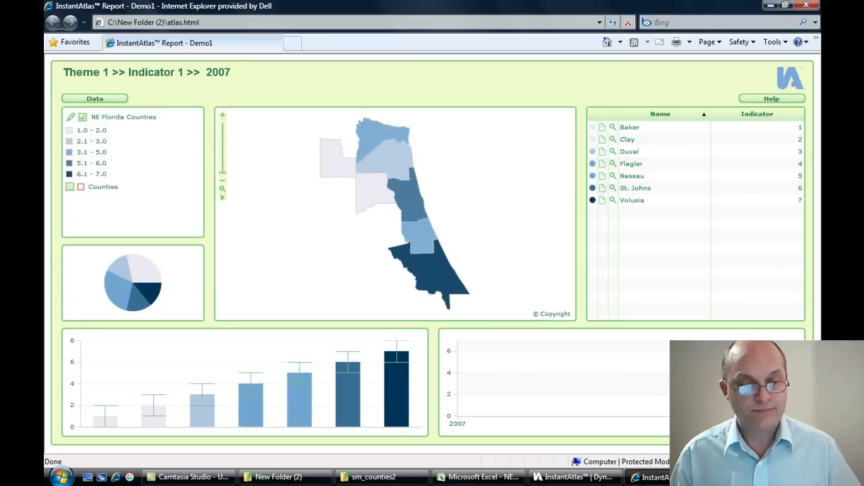
- Recolour the NE Florida Counties legend with the yellow-to-red palette and select Volusia county on the map
{"action": "left_click", "coordinate": [70, 117]}
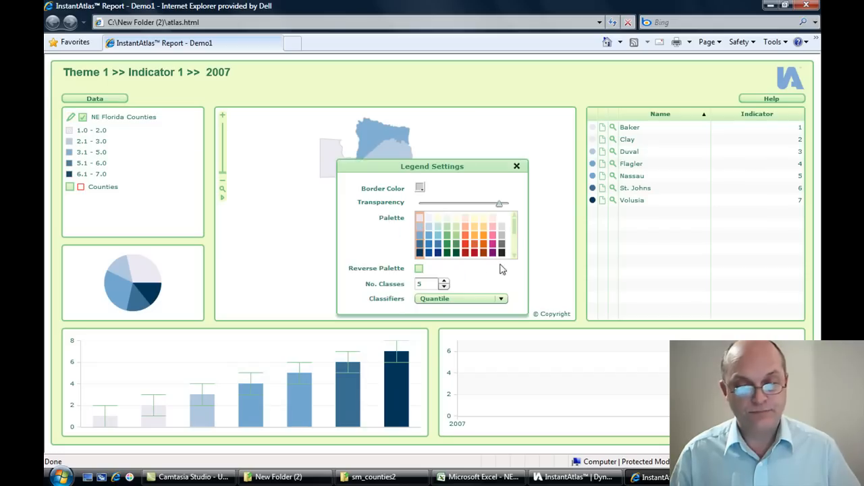
{"action": "left_click", "coordinate": [476, 253]}
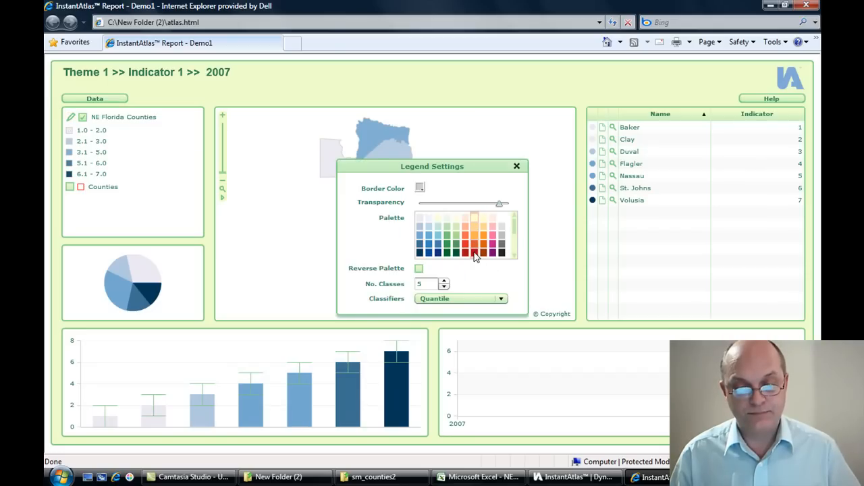
{"action": "left_click", "coordinate": [516, 167]}
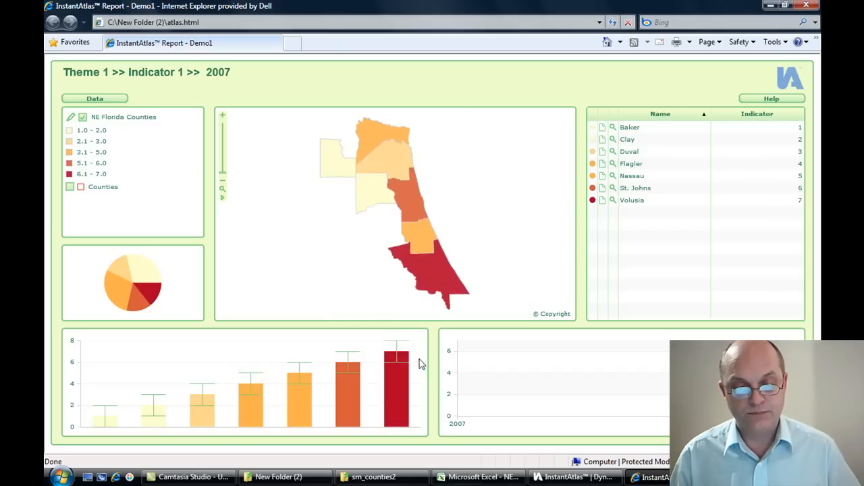
{"action": "left_click", "coordinate": [440, 279]}
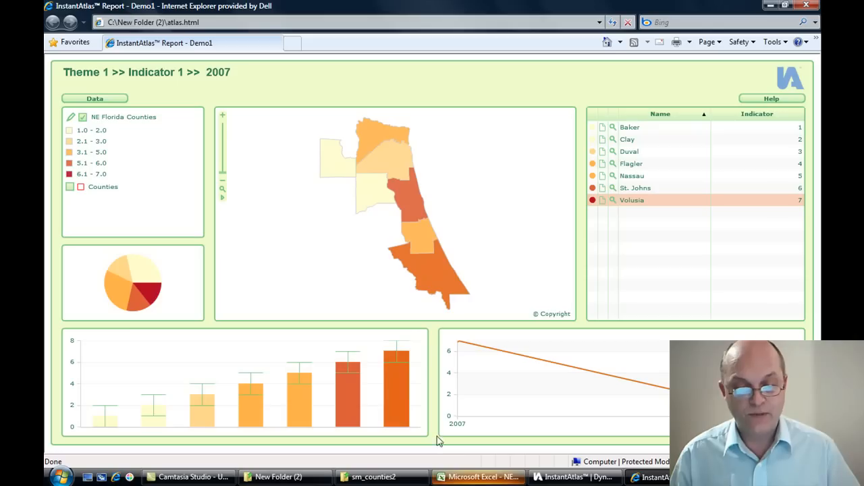
- Dismiss the export message in Excel and reload the Demo1 report in Internet Explorer with the exported data
{"action": "left_click", "coordinate": [475, 477]}
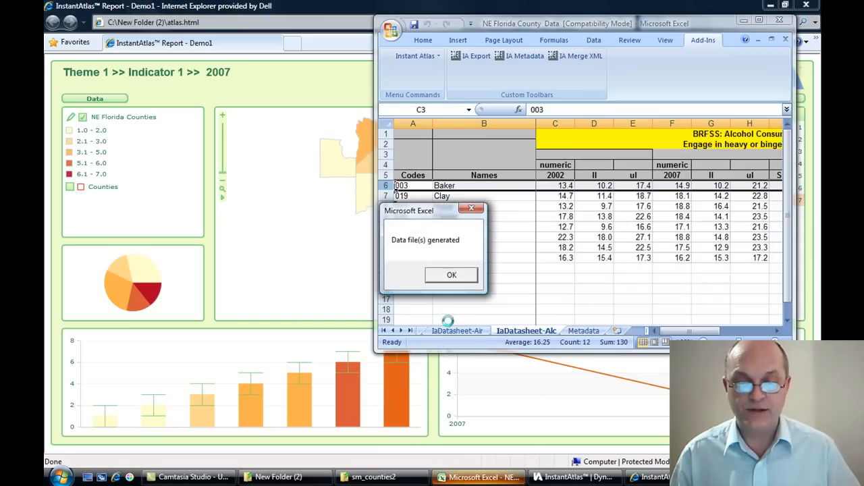
{"action": "left_click", "coordinate": [452, 275]}
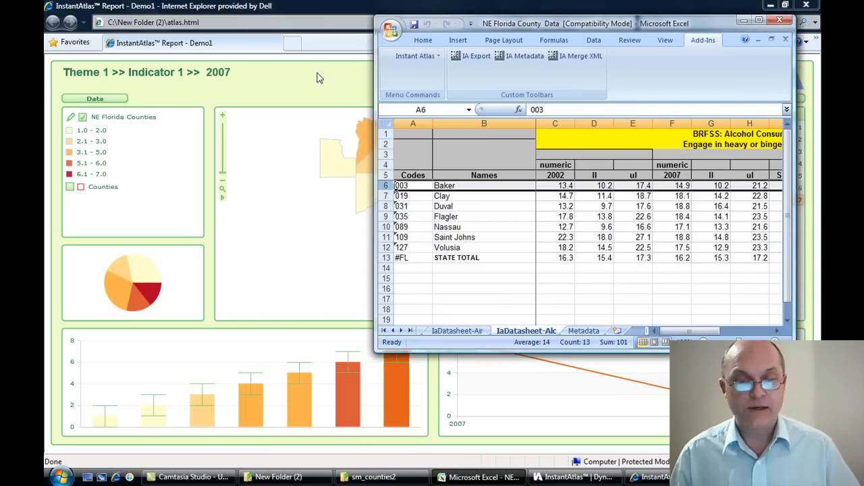
{"action": "left_click", "coordinate": [319, 78]}
{"action": "left_click", "coordinate": [613, 22]}
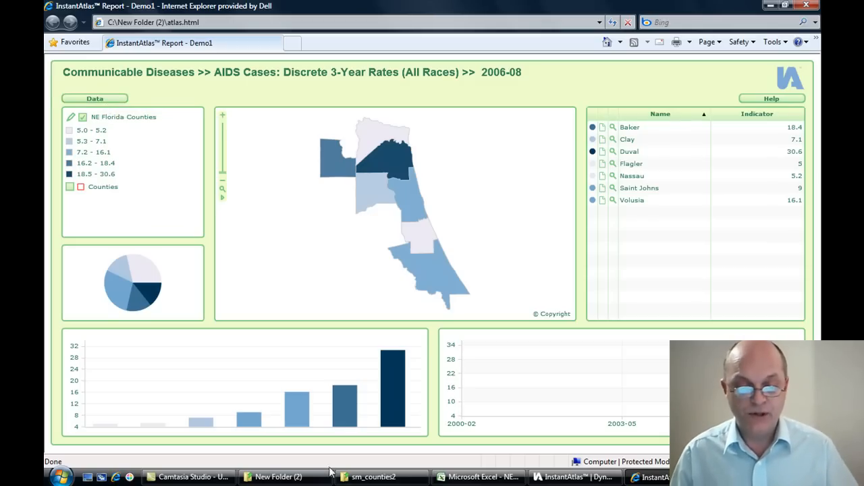
- Open the config XML file from New Folder (2) in the InstantAtlas Dynamic Report Designer
{"action": "left_click", "coordinate": [292, 481]}
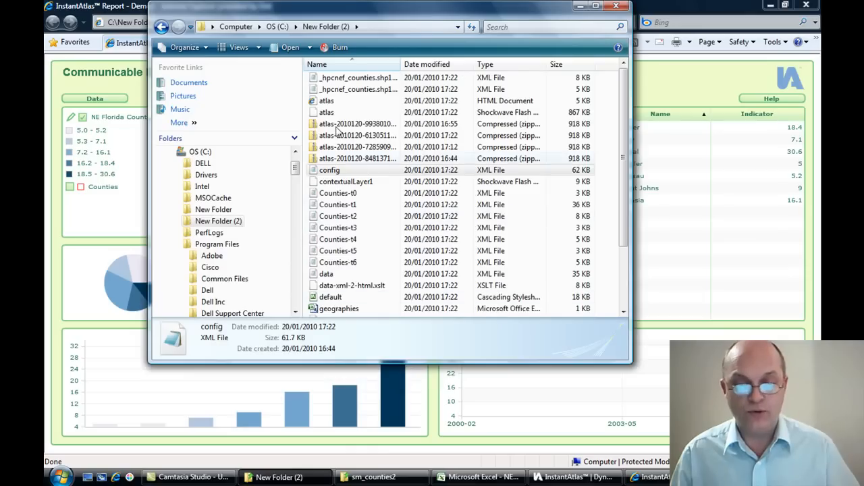
{"action": "right_click", "coordinate": [330, 171]}
{"action": "mouse_move", "coordinate": [365, 206]}
{"action": "left_click", "coordinate": [493, 208]}
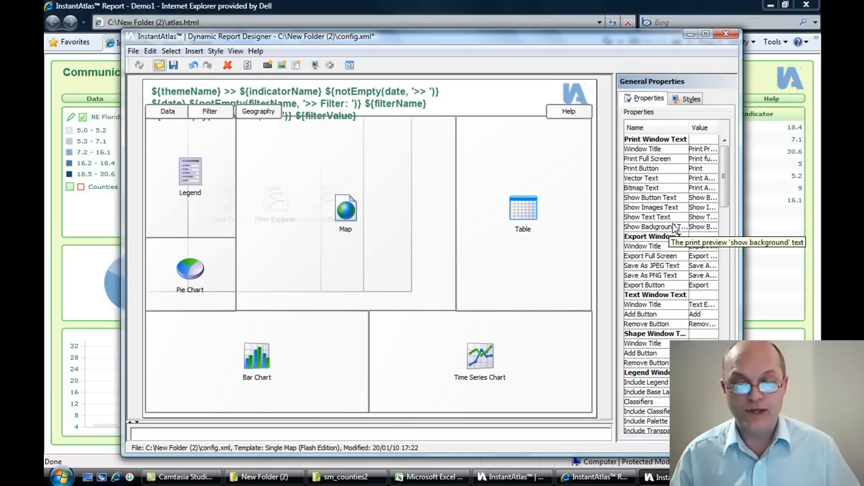
- Shorten the table to a height of about 171 and fit the bar chart directly below it at about 228 by 149
{"action": "left_click", "coordinate": [524, 233]}
{"action": "left_click_drag", "start_coordinate": [522, 311], "coordinate": [524, 219]}
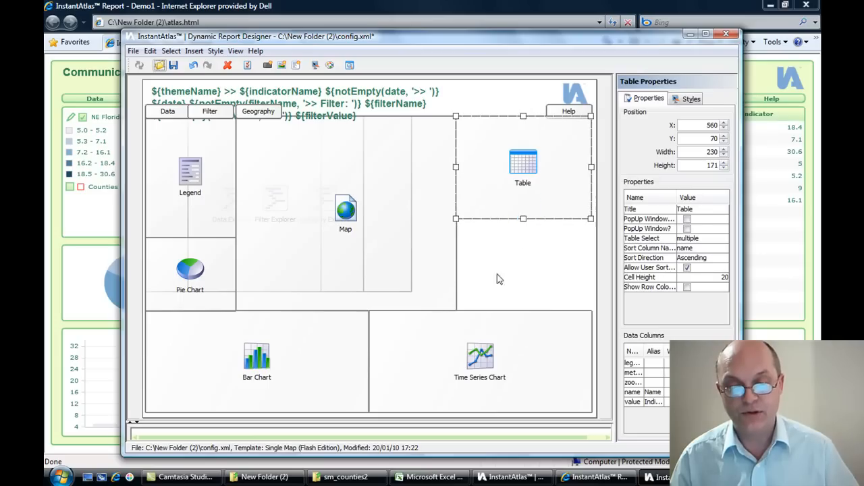
{"action": "left_click_drag", "start_coordinate": [252, 366], "coordinate": [465, 277]}
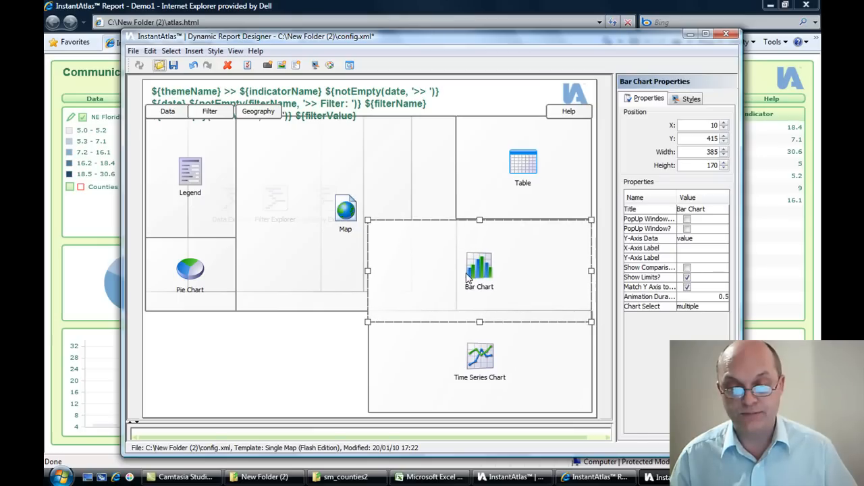
{"action": "left_click_drag", "start_coordinate": [478, 322], "coordinate": [478, 310]}
{"action": "left_click_drag", "start_coordinate": [368, 266], "coordinate": [458, 266]}
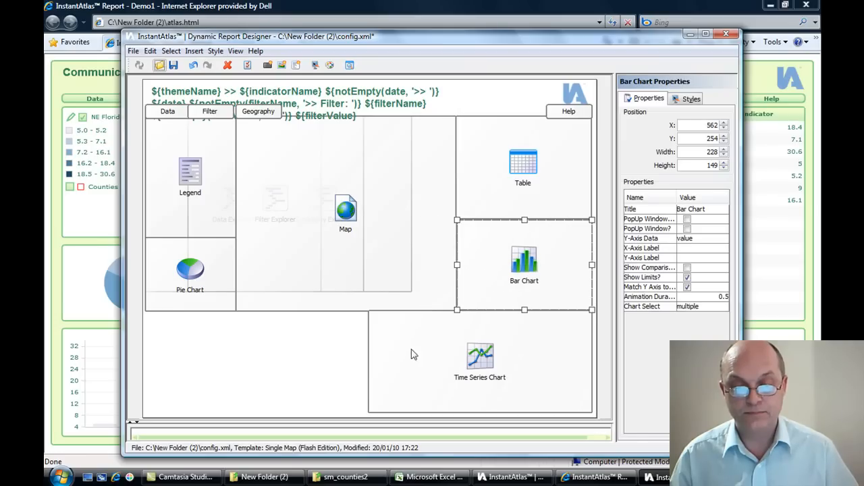
- Narrow the time series chart to about 230 wide under the bar chart, and extend the map downward to a height of about 516
{"action": "left_click", "coordinate": [399, 359]}
{"action": "left_click_drag", "start_coordinate": [368, 361], "coordinate": [471, 361]}
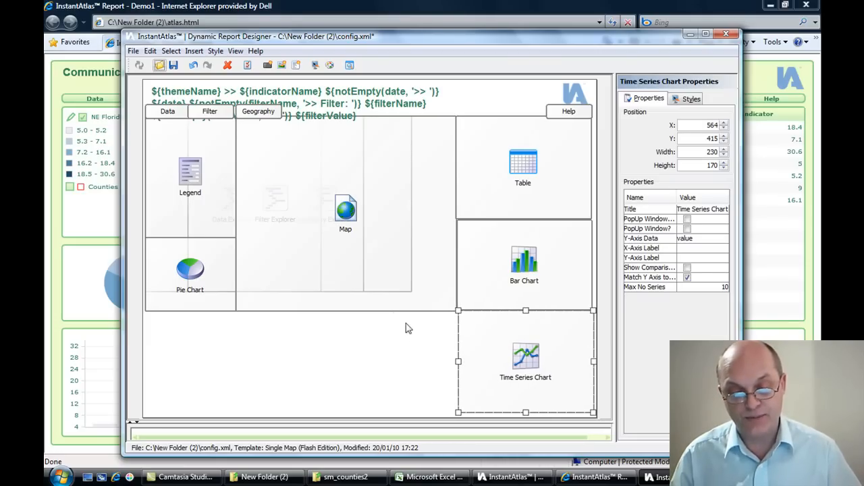
{"action": "left_click", "coordinate": [383, 293]}
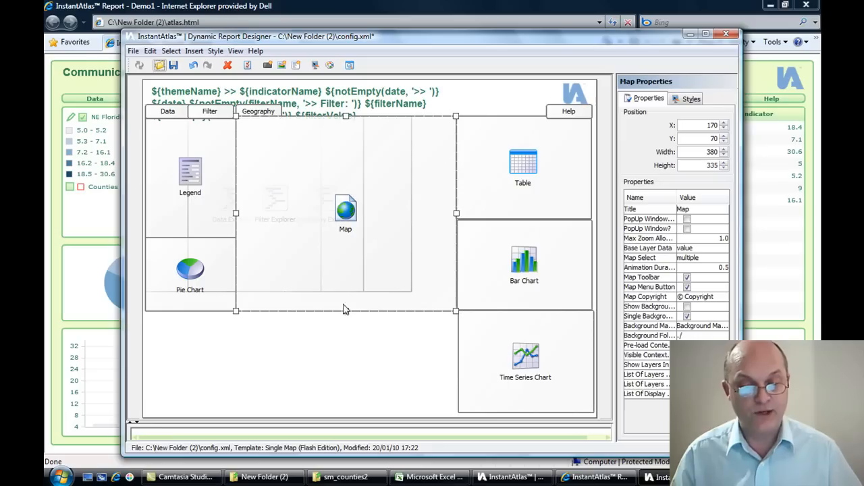
{"action": "left_click_drag", "start_coordinate": [345, 312], "coordinate": [348, 413]}
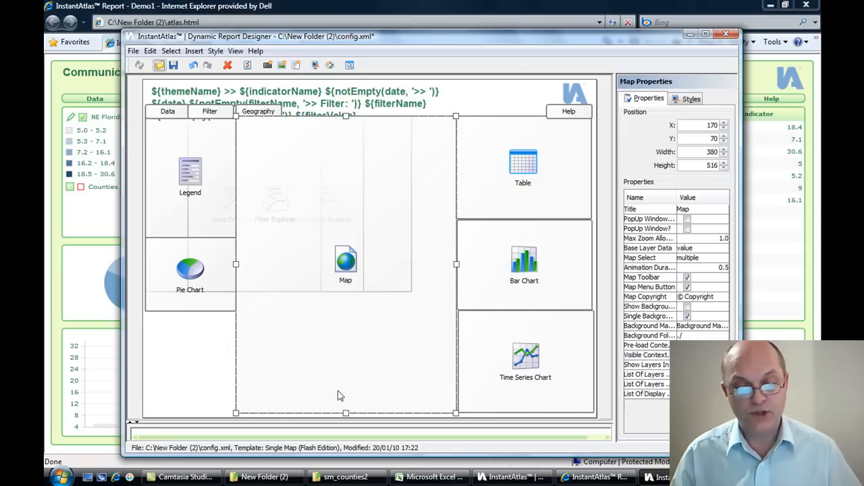
- Insert a Metadata component and fit it below the pie chart at about 149 by 170
{"action": "left_click", "coordinate": [194, 52]}
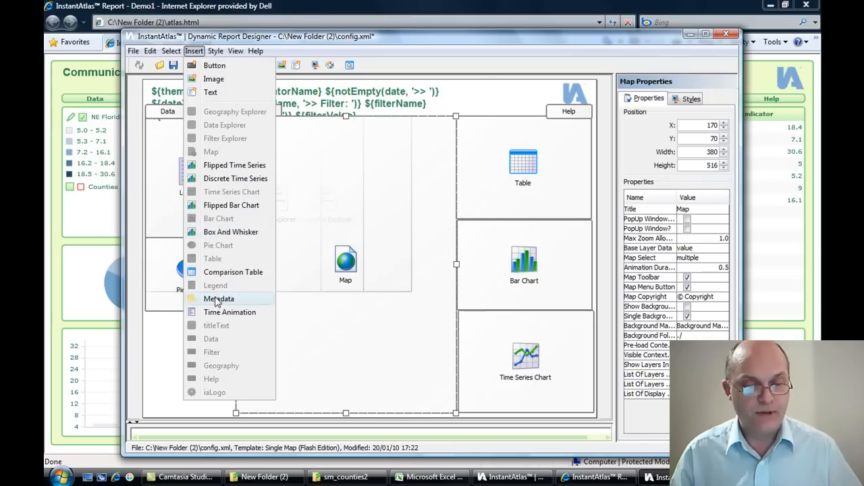
{"action": "left_click", "coordinate": [216, 301]}
{"action": "left_click_drag", "start_coordinate": [457, 101], "coordinate": [234, 348]}
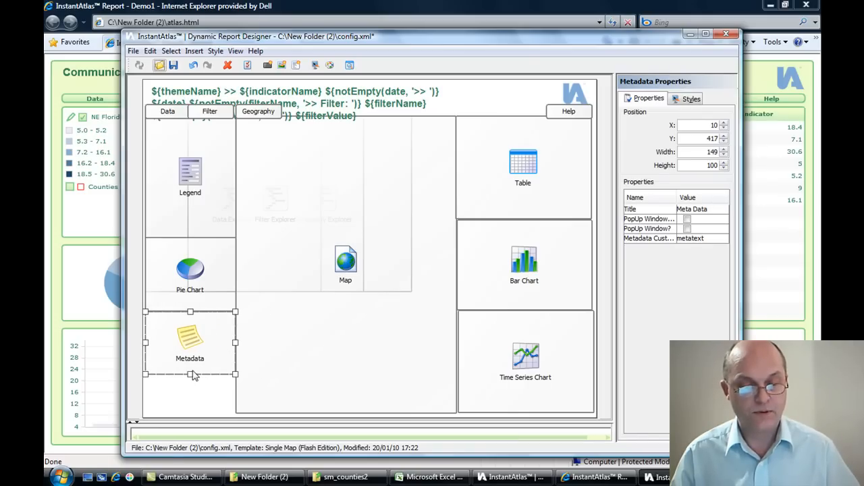
{"action": "left_click_drag", "start_coordinate": [189, 373], "coordinate": [187, 414]}
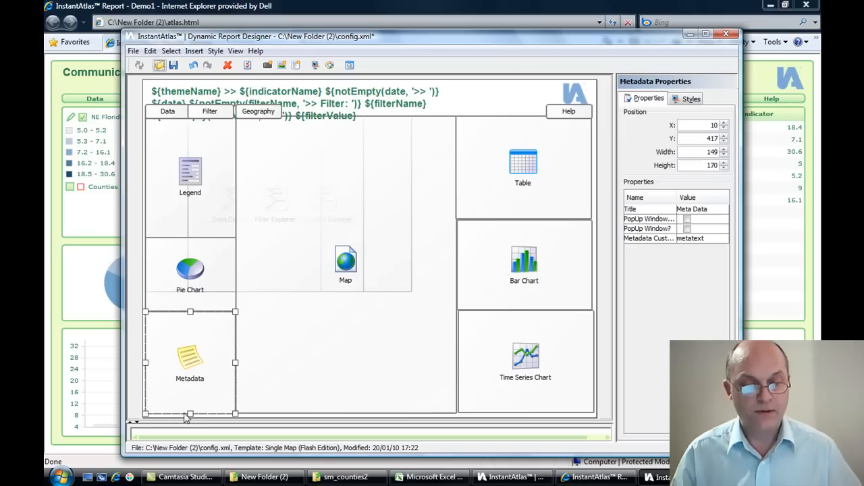
- Set the default map palette to Sequential Red Yellow
{"action": "left_click", "coordinate": [329, 66]}
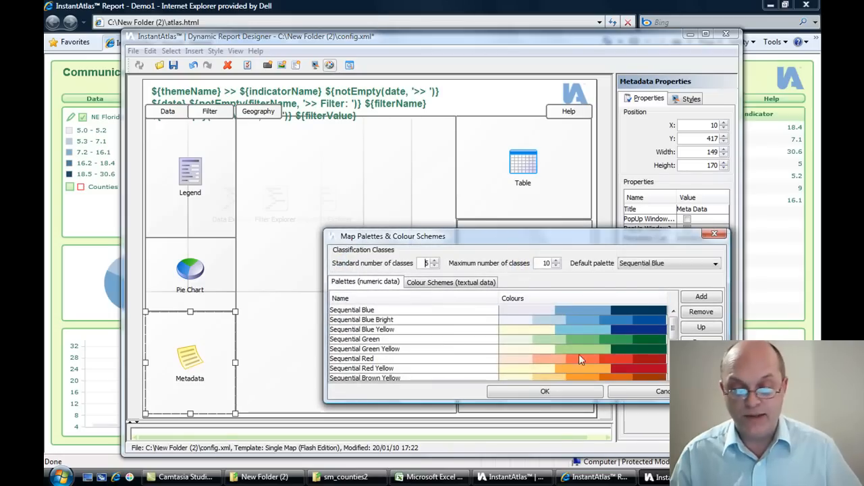
{"action": "left_click", "coordinate": [646, 265]}
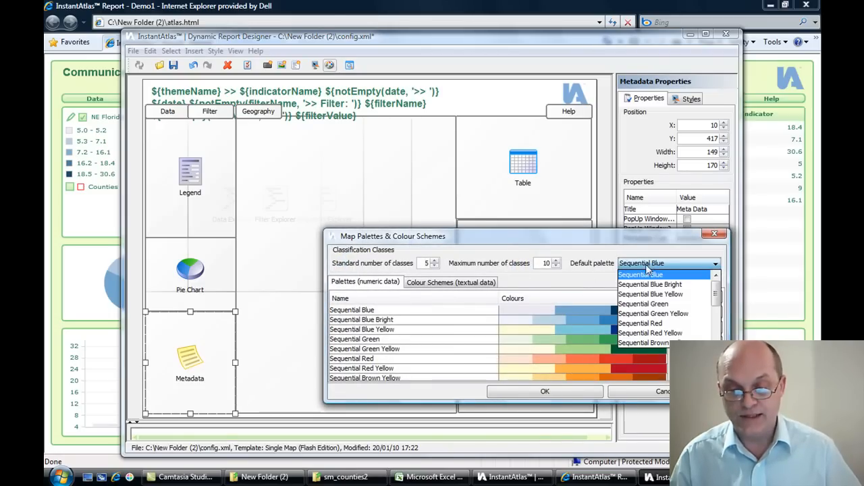
{"action": "left_click", "coordinate": [650, 332]}
{"action": "left_click", "coordinate": [572, 393]}
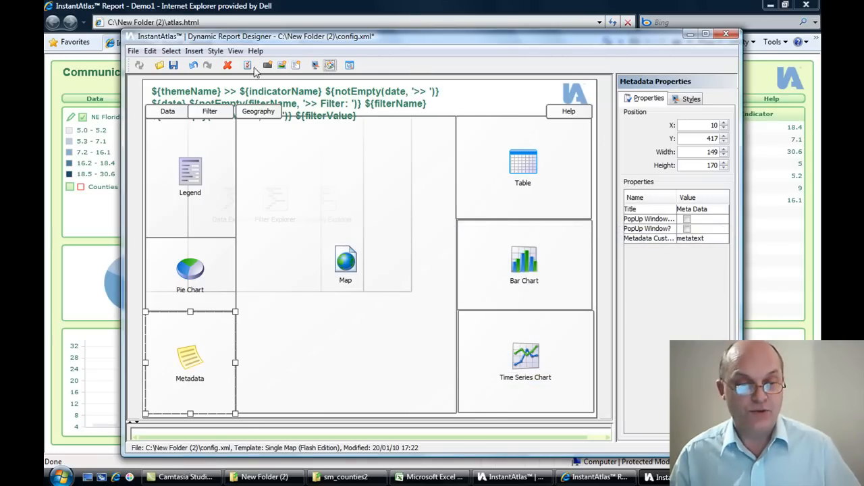
- In the general styles, give the backgroundRect class a black border colour and a light grey background colour
{"action": "left_click", "coordinate": [248, 66]}
{"action": "left_click", "coordinate": [685, 100]}
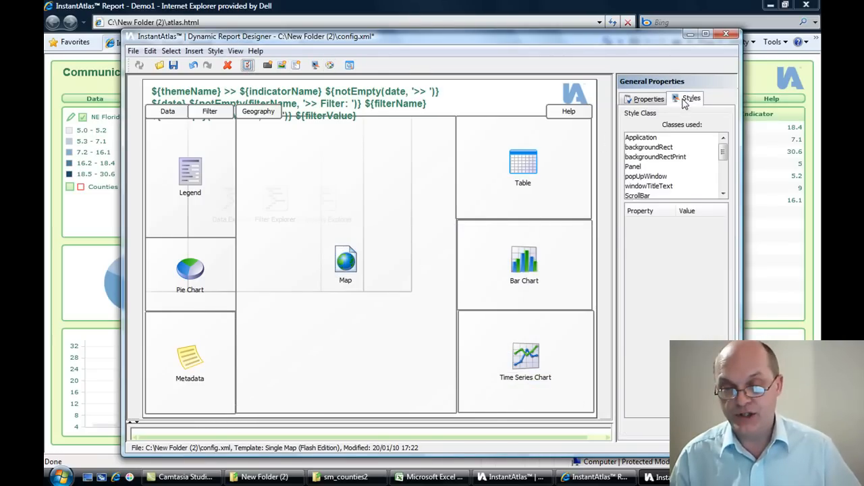
{"action": "left_click", "coordinate": [651, 148]}
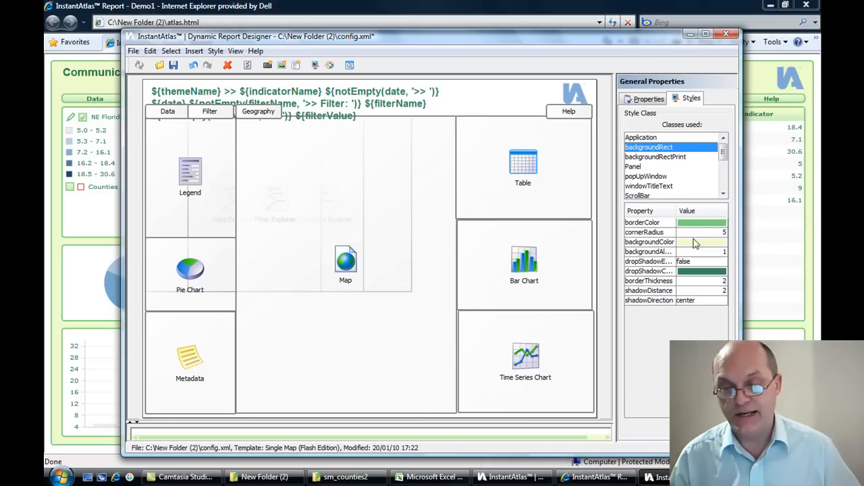
{"action": "left_click", "coordinate": [689, 223]}
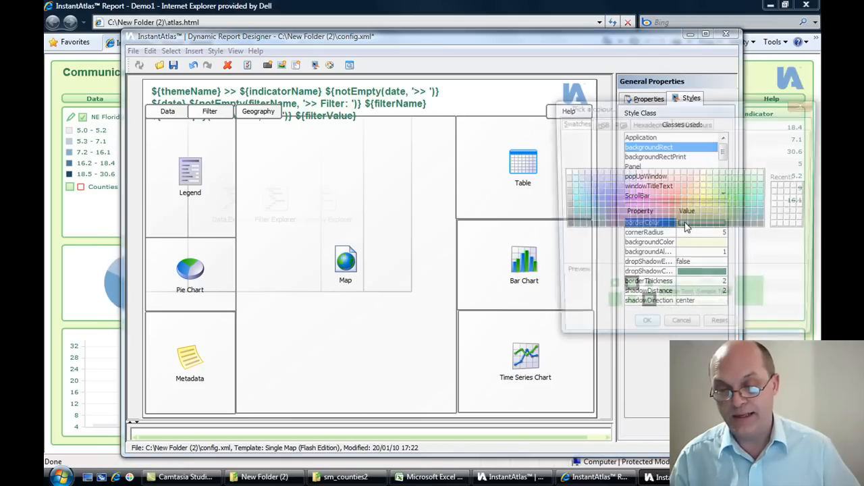
{"action": "left_click", "coordinate": [564, 228]}
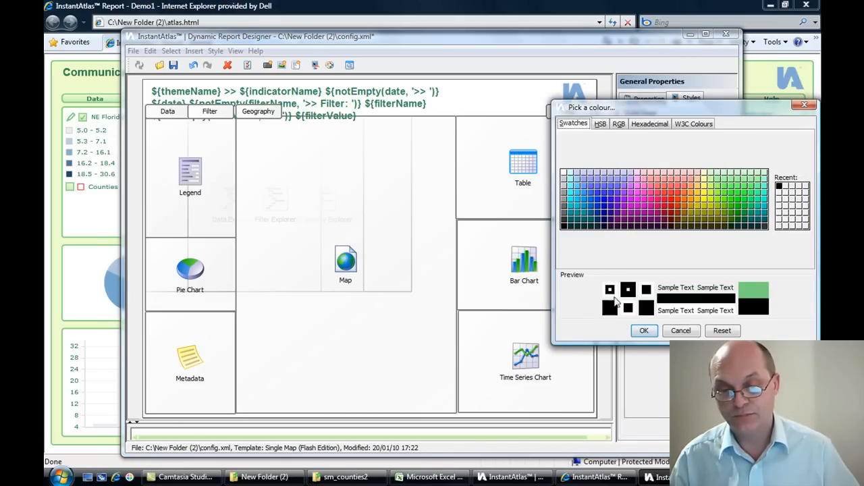
{"action": "left_click", "coordinate": [644, 331]}
{"action": "left_click", "coordinate": [694, 242]}
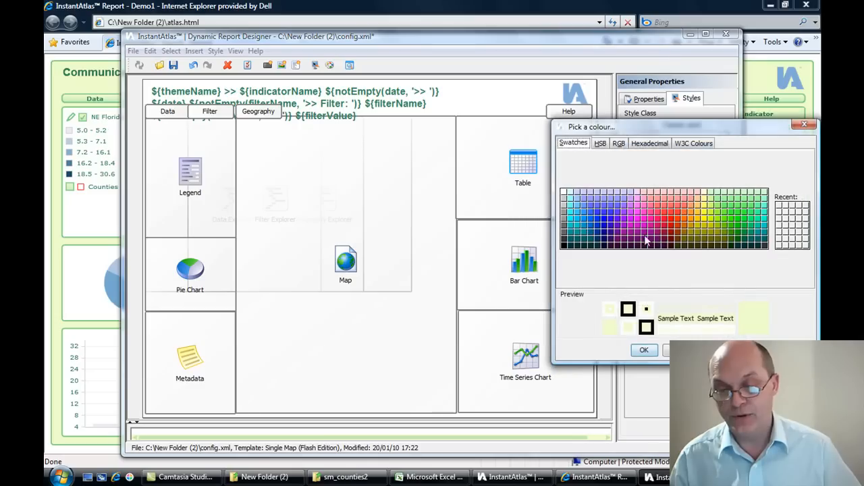
{"action": "left_click", "coordinate": [565, 203]}
{"action": "left_click", "coordinate": [643, 350]}
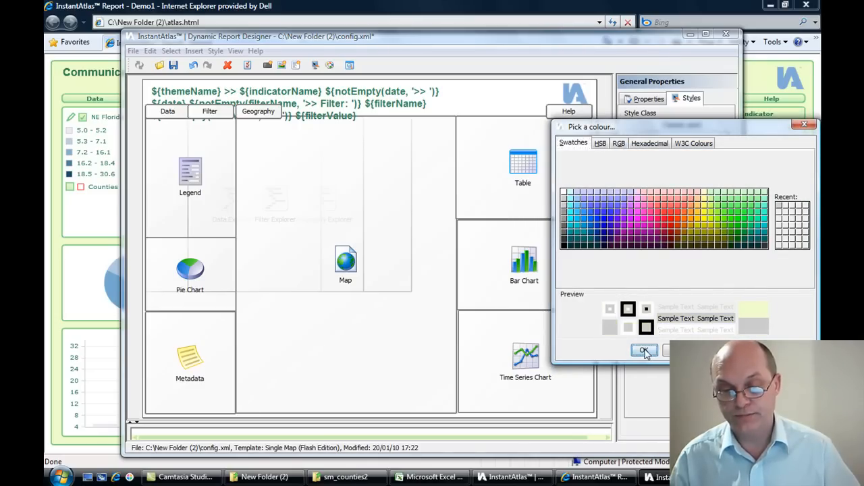
- Enable custom style settings for the report's title text and colour it black
{"action": "left_click", "coordinate": [318, 98]}
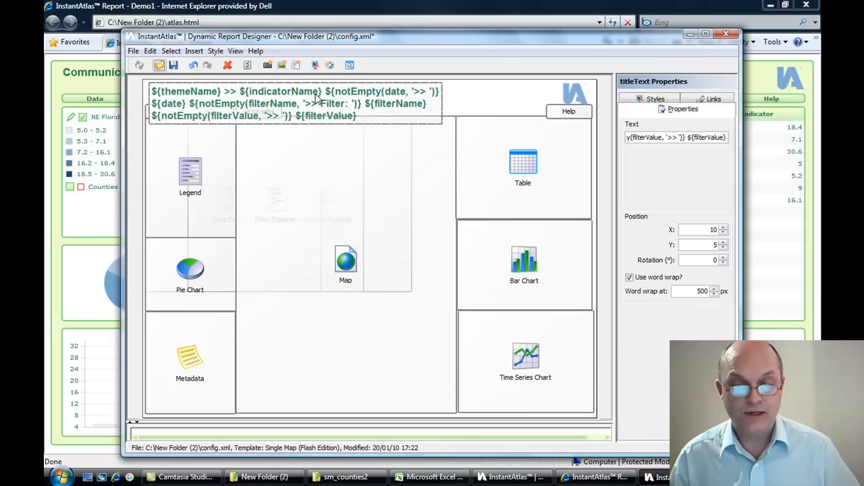
{"action": "left_click", "coordinate": [655, 100]}
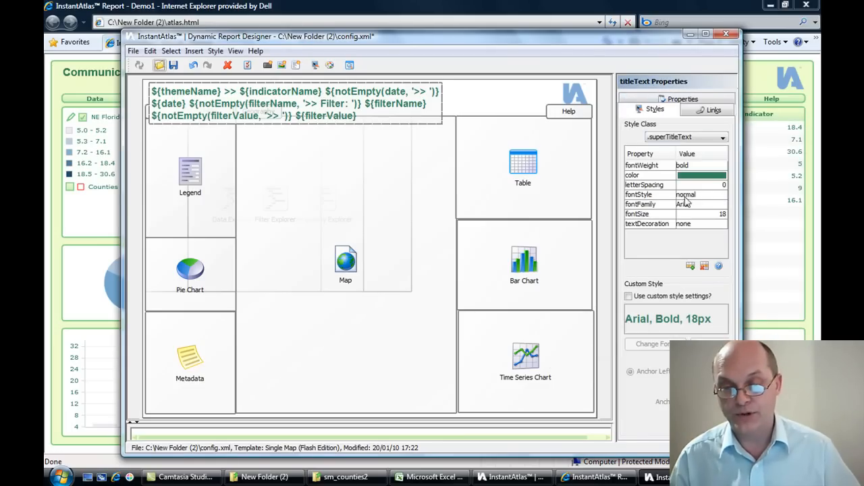
{"action": "left_click", "coordinate": [628, 297]}
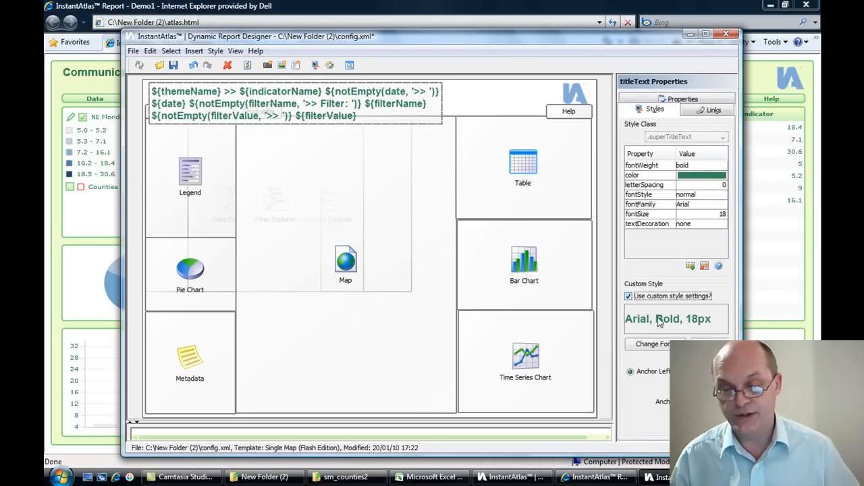
{"action": "left_click", "coordinate": [709, 344]}
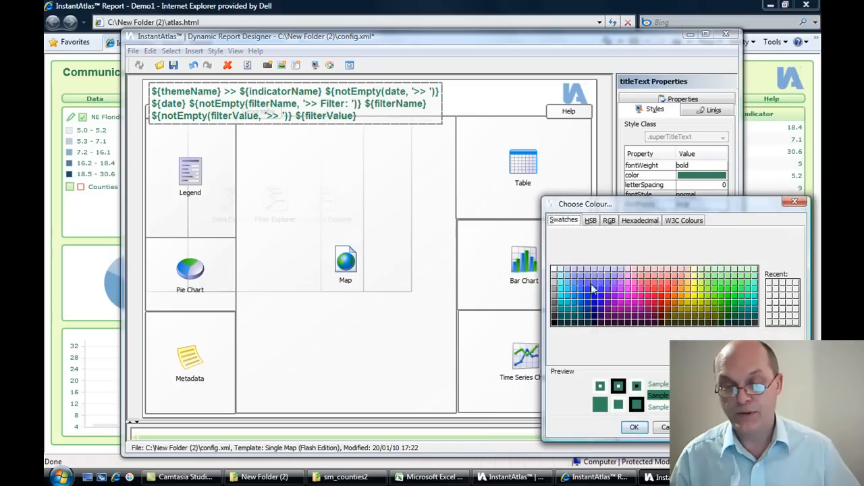
{"action": "left_click", "coordinate": [553, 322]}
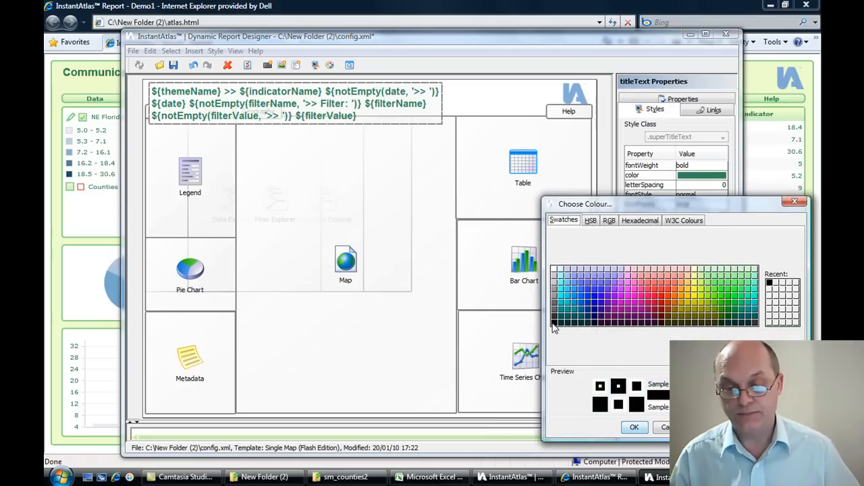
{"action": "left_click", "coordinate": [634, 428]}
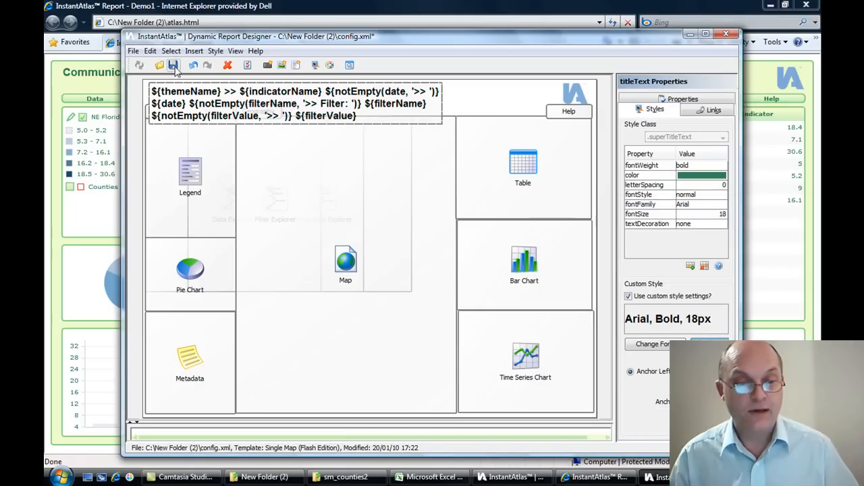
- Save the report configuration, switch to Internet Explorer and reload atlas.html with the updated design
{"action": "left_click", "coordinate": [95, 88]}
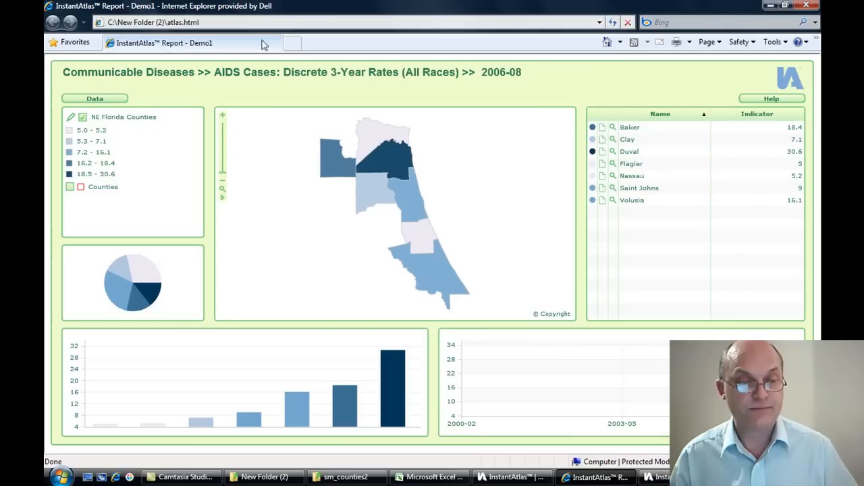
{"action": "left_click", "coordinate": [613, 23]}
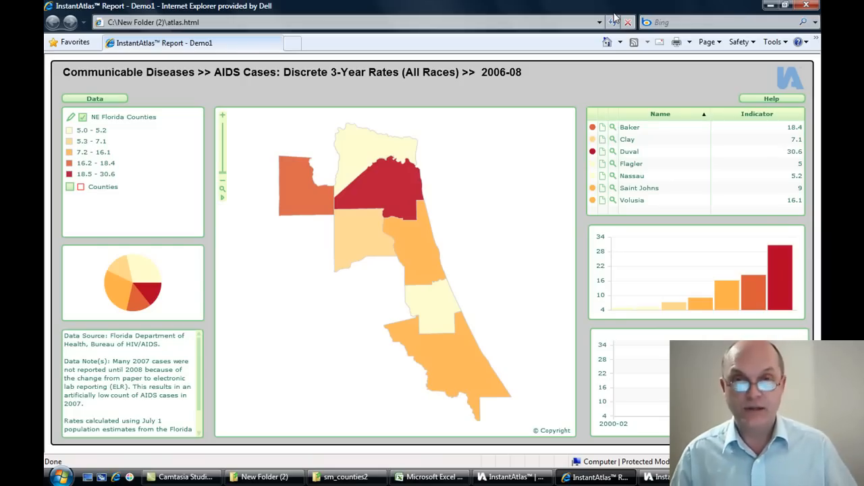
- Display the 2006-08 data for Domestic Violence Cases, per 100,000 - 3-Year AADR (All Races) from the Social & Mental Health theme
{"action": "left_click", "coordinate": [91, 100]}
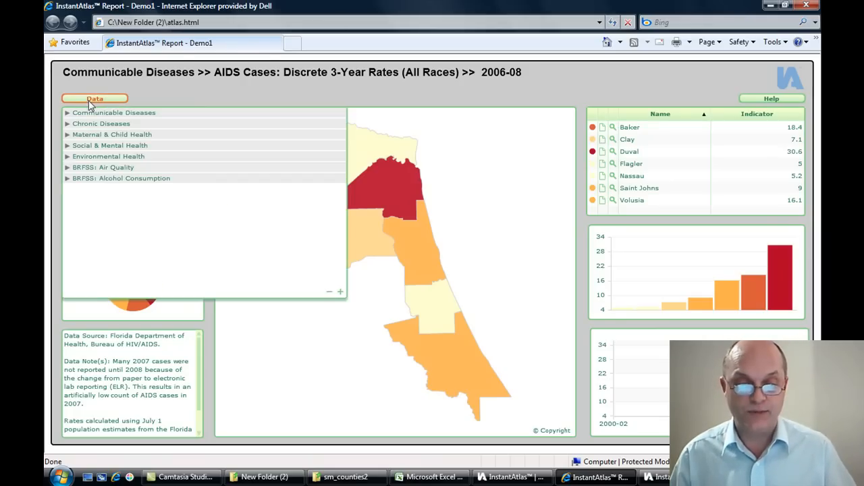
{"action": "left_click", "coordinate": [67, 146]}
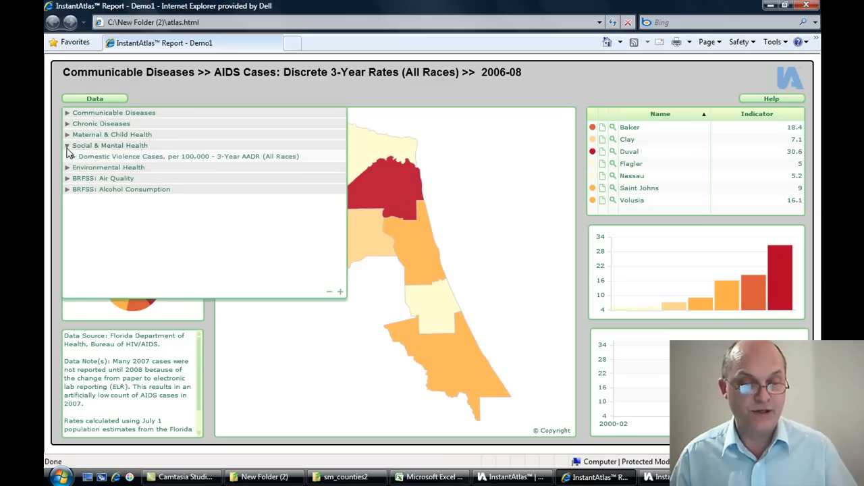
{"action": "left_click", "coordinate": [110, 158]}
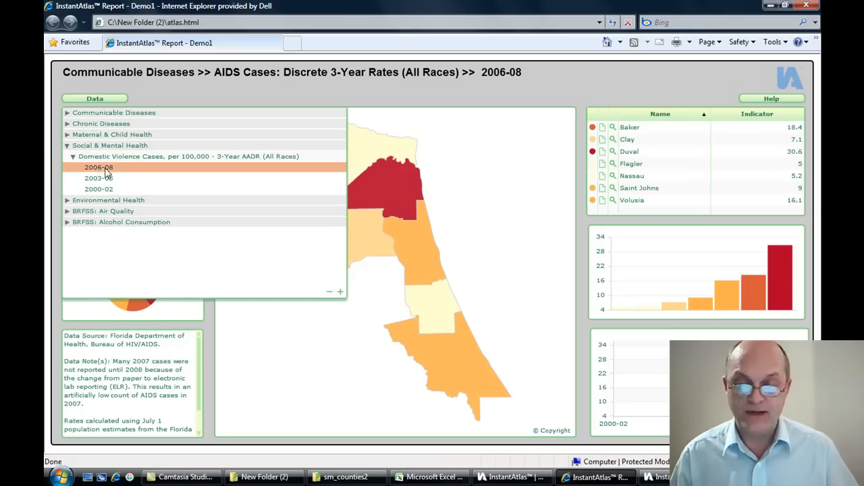
{"action": "left_click", "coordinate": [106, 168]}
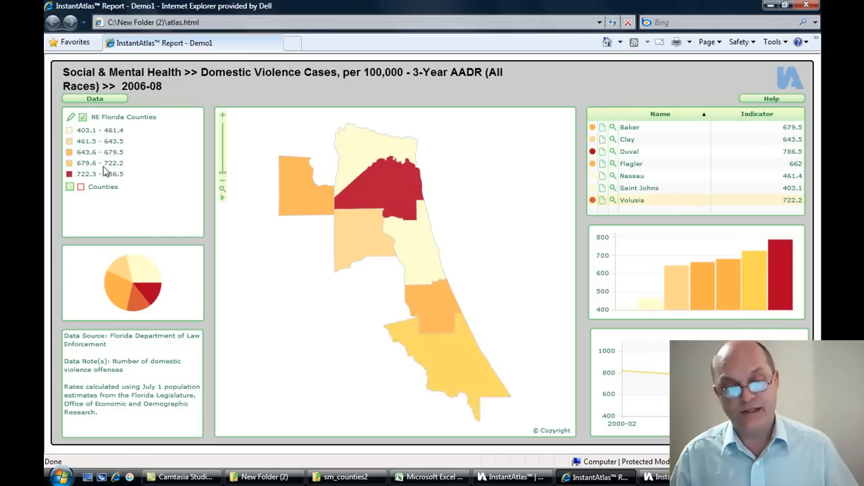
- Turn on the Counties boundary layer on the map and select Duval in the bar chart for comparison with Nassau
{"action": "left_click", "coordinate": [69, 187]}
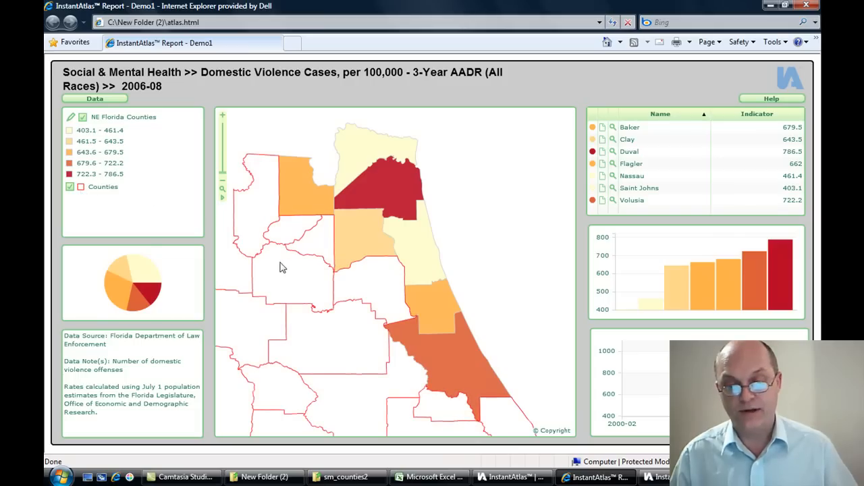
{"action": "mouse_move", "coordinate": [775, 260]}
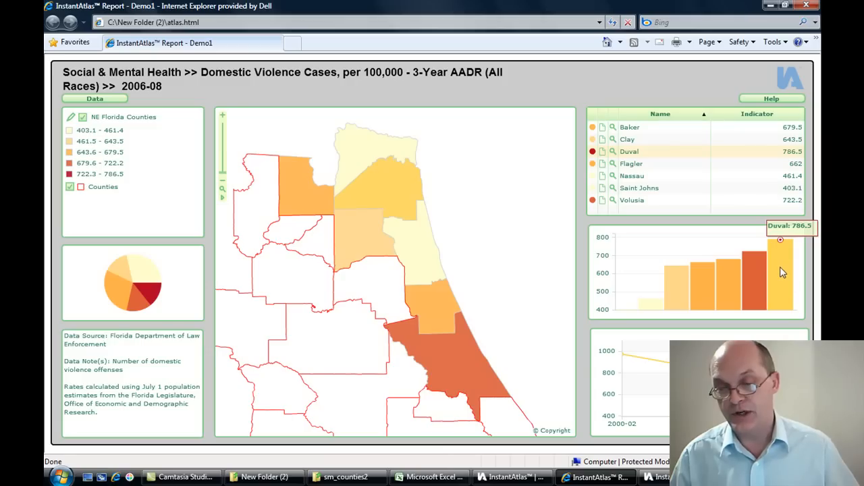
{"action": "left_click", "coordinate": [780, 270]}
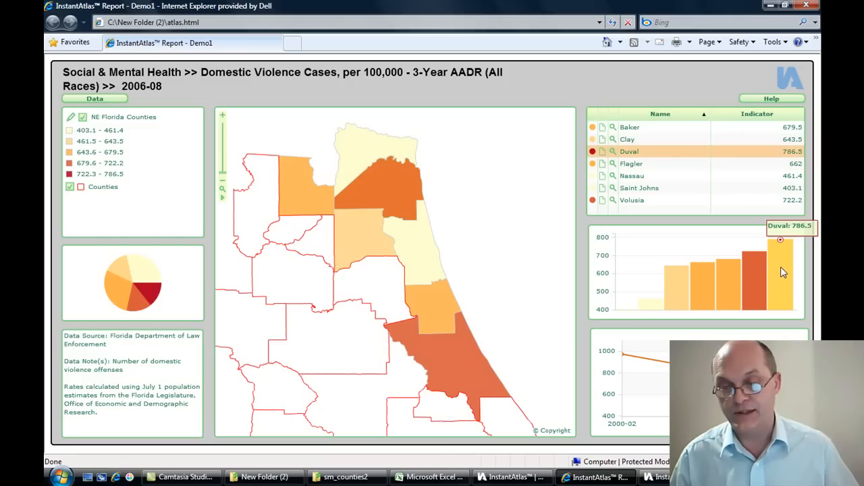
{"action": "mouse_move", "coordinate": [657, 307]}
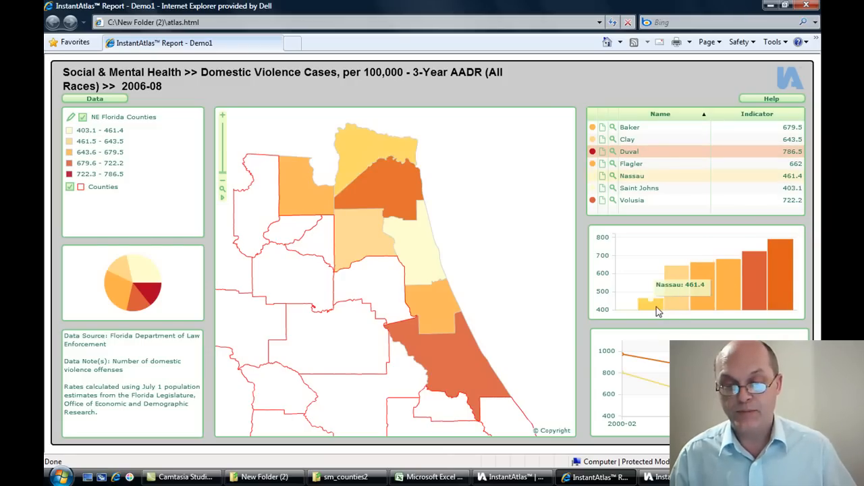